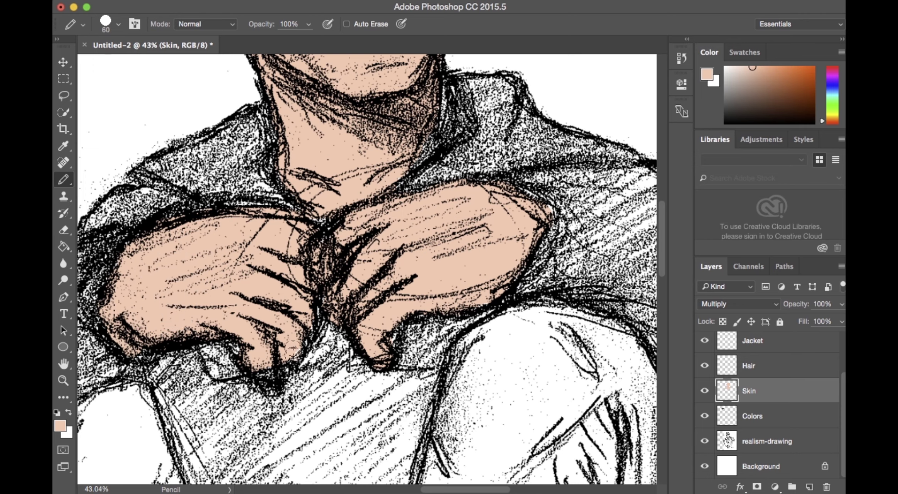
# Step: Select the Jacket layer, sample the dark red swatch and start painting the jacket front below the hands
pyautogui.press('super+space')
pyautogui.moveTo(371, 299); pyautogui.dragTo(320, 297)
pyautogui.moveTo(540, 235)
pyautogui.mouseDown()
pyautogui.moveTo(480, 247)
pyautogui.moveTo(444, 272)
pyautogui.moveTo(459, 278)
pyautogui.mouseUp()
pyautogui.press('super+z')
pyautogui.press('super+space')
pyautogui.press('i')
pyautogui.click(752, 356)
pyautogui.click(785, 345)
pyautogui.click(265, 135)
pyautogui.press('b')
pyautogui.moveTo(388, 318); pyautogui.dragTo(384, 303)
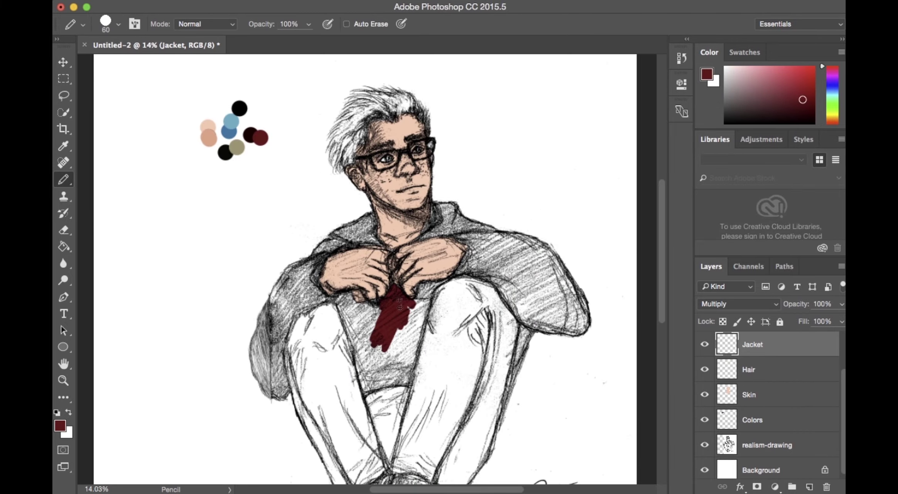
# Step: Fill most of the jacket front between the knees and under the hands with dark red
pyautogui.press('super+space')
pyautogui.moveTo(383, 359); pyautogui.dragTo(421, 359)
pyautogui.moveTo(442, 272)
pyautogui.mouseDown()
pyautogui.moveTo(418, 364)
pyautogui.moveTo(469, 331)
pyautogui.moveTo(445, 424)
pyautogui.moveTo(331, 451)
pyautogui.moveTo(324, 409)
pyautogui.moveTo(386, 386)
pyautogui.moveTo(378, 367)
pyautogui.mouseUp()
pyautogui.moveTo(350, 413)
pyautogui.mouseDown()
pyautogui.moveTo(317, 348)
pyautogui.moveTo(332, 305)
pyautogui.moveTo(285, 254)
pyautogui.moveTo(347, 255)
pyautogui.moveTo(367, 198)
pyautogui.moveTo(317, 196)
pyautogui.moveTo(293, 220)
pyautogui.moveTo(289, 263)
pyautogui.moveTo(263, 193)
pyautogui.moveTo(293, 191)
pyautogui.mouseUp()
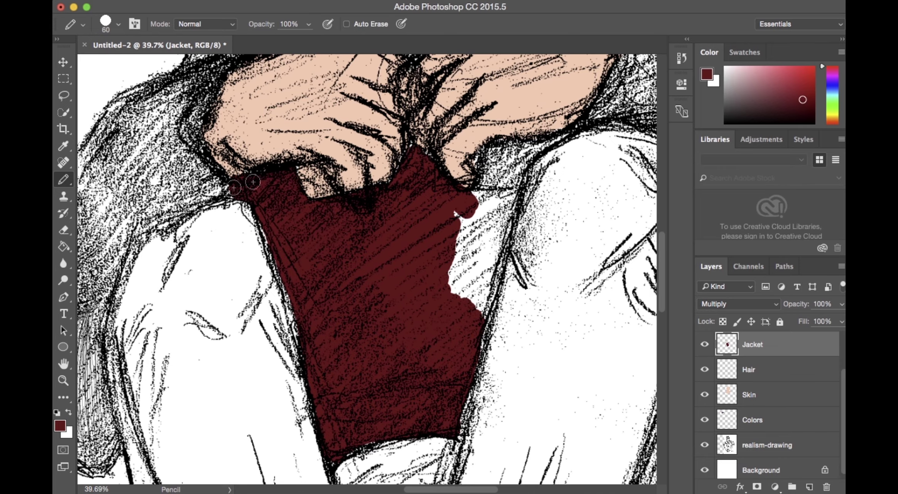
# Step: Paint the jacket around the left-hand fist and the outer left sleeve down to its lower edge in dark red
pyautogui.moveTo(193, 146); pyautogui.dragTo(208, 101)
pyautogui.moveTo(423, 266); pyautogui.dragTo(347, 266)
pyautogui.moveTo(281, 289); pyautogui.dragTo(357, 289)
pyautogui.moveTo(365, 222)
pyautogui.mouseDown()
pyautogui.moveTo(340, 282)
pyautogui.moveTo(342, 171)
pyautogui.moveTo(385, 131)
pyautogui.moveTo(320, 232)
pyautogui.moveTo(322, 223)
pyautogui.moveTo(305, 293)
pyautogui.moveTo(322, 318)
pyautogui.moveTo(314, 346)
pyautogui.moveTo(348, 356)
pyautogui.moveTo(370, 235)
pyautogui.moveTo(329, 371)
pyautogui.mouseUp()
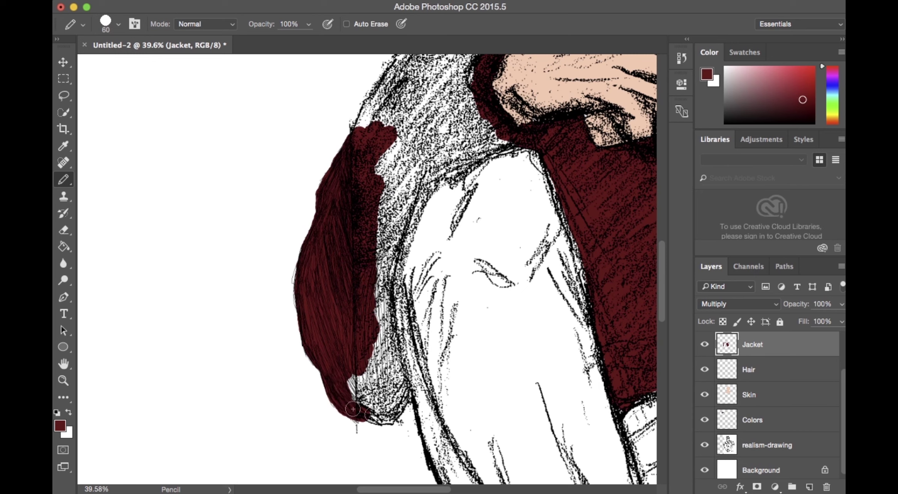
pyautogui.moveTo(353, 409)
pyautogui.mouseDown()
pyautogui.moveTo(383, 414)
pyautogui.moveTo(360, 334)
pyautogui.moveTo(393, 368)
pyautogui.moveTo(389, 416)
pyautogui.moveTo(382, 385)
pyautogui.mouseUp()
pyautogui.press('e')
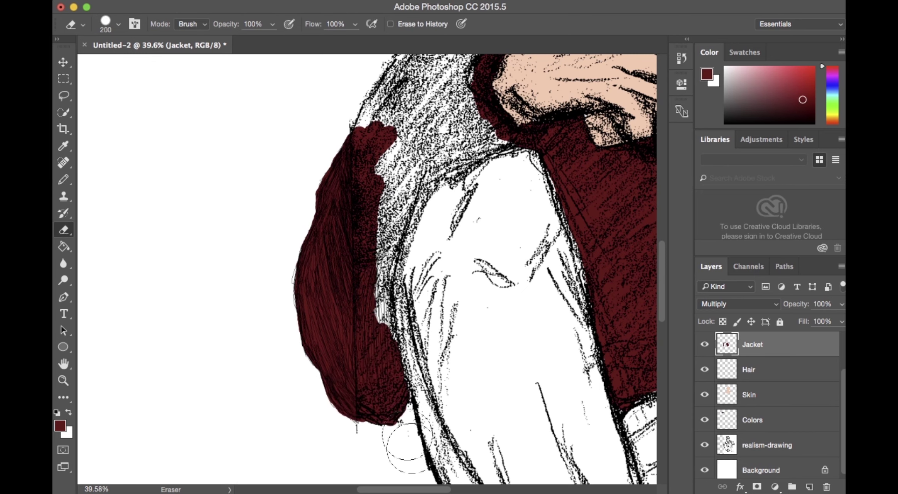
pyautogui.press('b')
pyautogui.moveTo(388, 347)
pyautogui.mouseDown()
pyautogui.moveTo(402, 216)
pyautogui.moveTo(386, 127)
pyautogui.moveTo(391, 84)
pyautogui.moveTo(309, 155)
pyautogui.mouseUp()
# Step: Fill the upper part of the left sleeve and the gap beside the hand with dark red
pyautogui.press('super+space')
pyautogui.click(292, 270)
pyautogui.moveTo(291, 253)
pyautogui.mouseDown()
pyautogui.moveTo(254, 261)
pyautogui.moveTo(264, 201)
pyautogui.mouseUp()
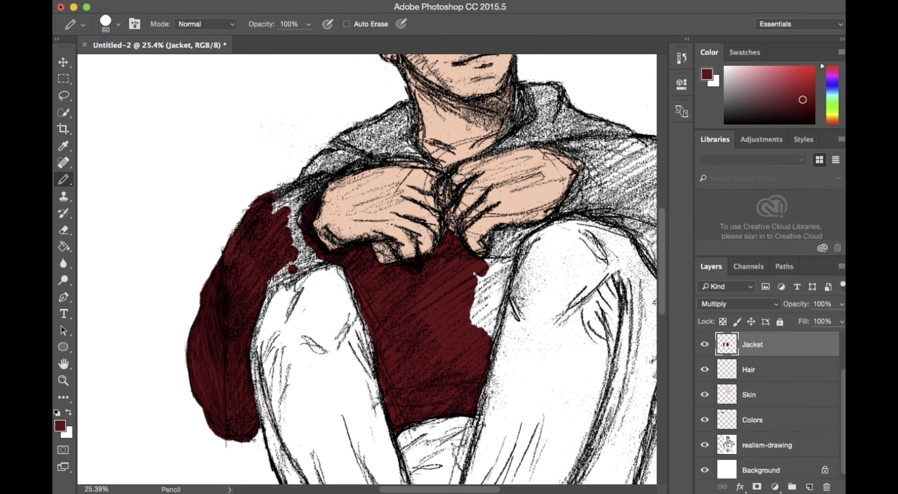
pyautogui.moveTo(318, 188); pyautogui.dragTo(270, 211)
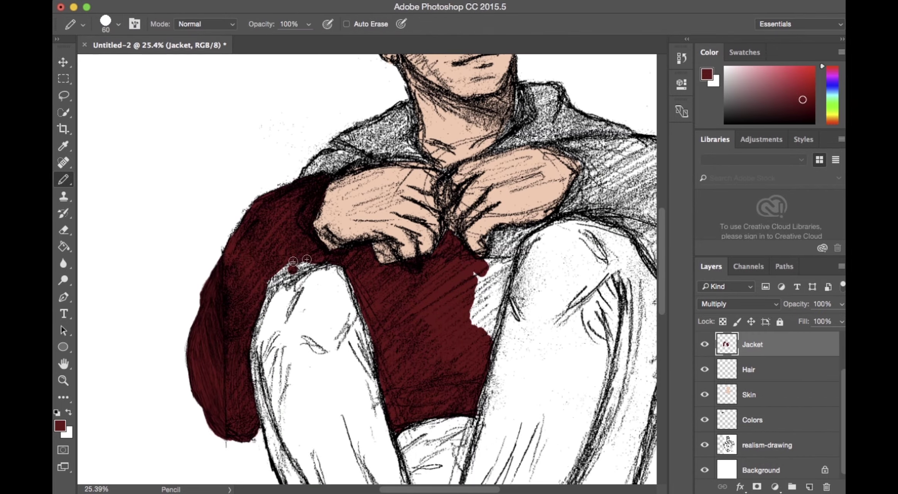
# Step: Fill the remaining jacket gaps above the left knee and beside the right knee with dark red
pyautogui.press('super+space')
pyautogui.moveTo(385, 317)
pyautogui.mouseDown()
pyautogui.moveTo(301, 314)
pyautogui.moveTo(402, 301)
pyautogui.mouseUp()
pyautogui.moveTo(345, 377); pyautogui.dragTo(332, 389)
pyautogui.moveTo(368, 337)
pyautogui.mouseDown()
pyautogui.moveTo(345, 389)
pyautogui.moveTo(354, 413)
pyautogui.moveTo(325, 424)
pyautogui.moveTo(383, 324)
pyautogui.mouseUp()
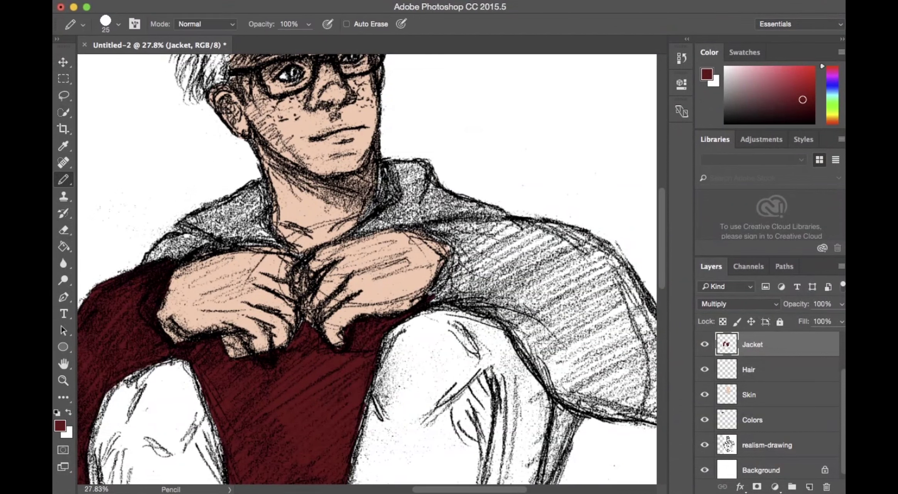
# Step: Paint dark red around the right hand and over the right side of the jacket collar
pyautogui.moveTo(439, 287); pyautogui.dragTo(456, 255)
pyautogui.moveTo(415, 203); pyautogui.dragTo(392, 196)
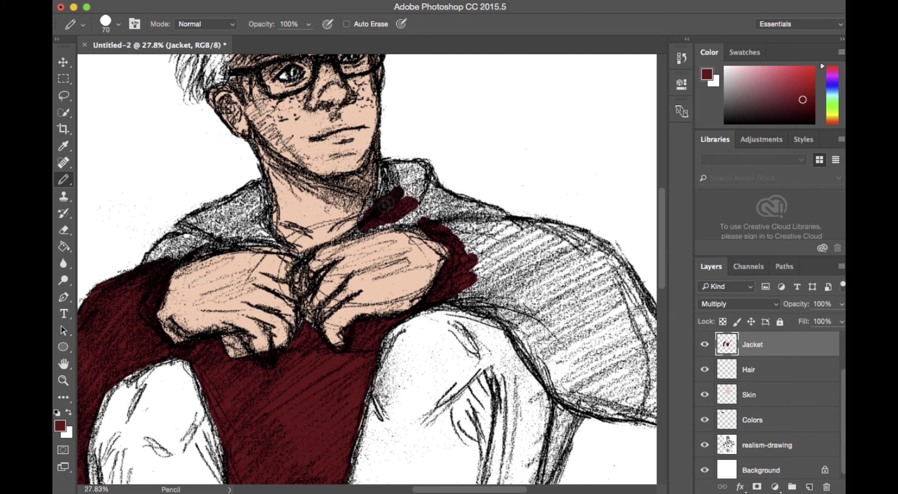
pyautogui.moveTo(425, 169); pyautogui.dragTo(410, 195)
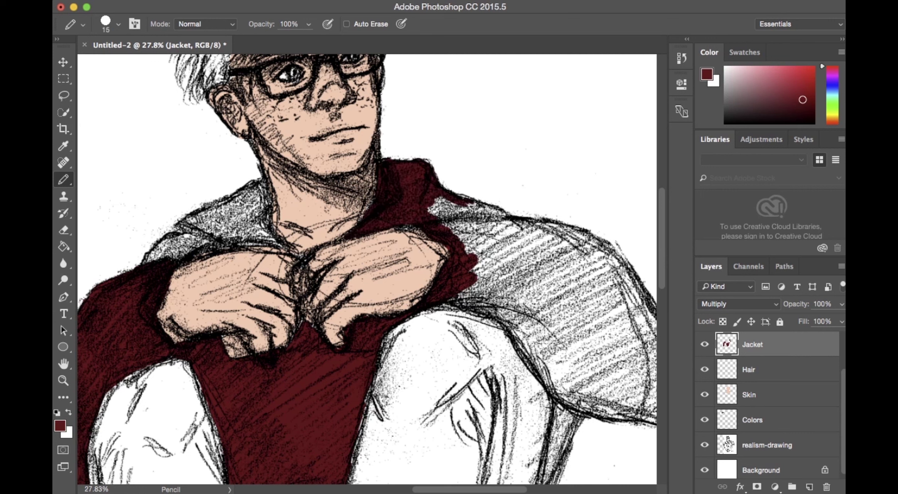
# Step: Enlarge the pencil tip and fill the right shoulder and upper sleeve of the jacket with dark red
pyautogui.press(']')
pyautogui.press(']')
pyautogui.press(']')
pyautogui.press(']')
pyautogui.press(']')
pyautogui.press(']')
pyautogui.press(']')
pyautogui.moveTo(438, 213)
pyautogui.mouseDown()
pyautogui.moveTo(452, 215)
pyautogui.moveTo(459, 232)
pyautogui.moveTo(578, 243)
pyautogui.moveTo(475, 274)
pyautogui.moveTo(587, 247)
pyautogui.moveTo(629, 278)
pyautogui.moveTo(461, 291)
pyautogui.moveTo(612, 308)
pyautogui.moveTo(515, 319)
pyautogui.moveTo(528, 350)
pyautogui.mouseUp()
# Step: Paint the lower end of the right sleeve dark red up to its outline
pyautogui.press('z')
pyautogui.moveTo(452, 166); pyautogui.dragTo(390, 170)
pyautogui.moveTo(489, 190); pyautogui.dragTo(548, 191)
pyautogui.press('b')
pyautogui.moveTo(364, 205)
pyautogui.mouseDown()
pyautogui.moveTo(324, 264)
pyautogui.moveTo(304, 254)
pyautogui.moveTo(322, 274)
pyautogui.moveTo(321, 213)
pyautogui.moveTo(349, 208)
pyautogui.moveTo(391, 242)
pyautogui.moveTo(407, 204)
pyautogui.mouseUp()
pyautogui.press('e')
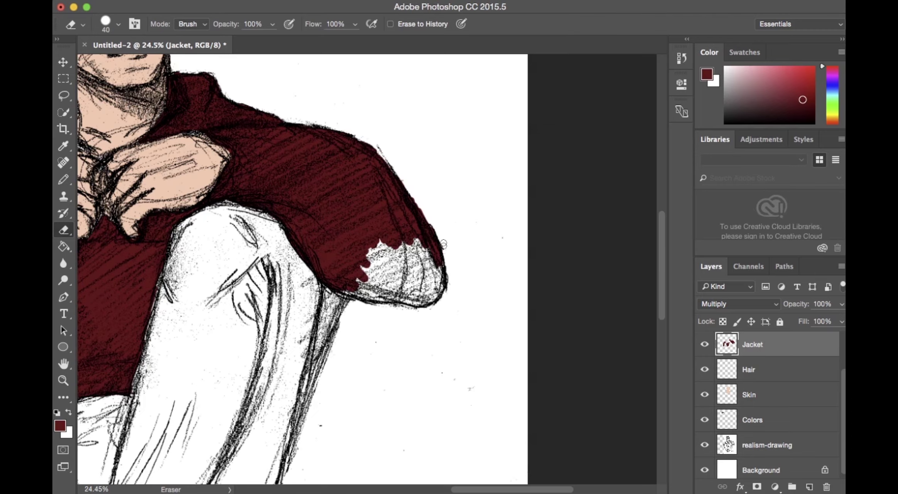
pyautogui.press('b')
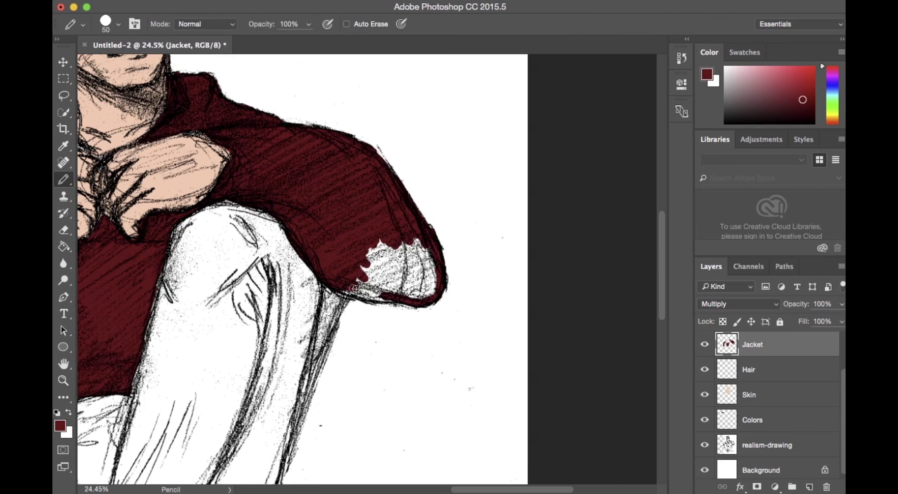
pyautogui.moveTo(386, 295)
pyautogui.mouseDown()
pyautogui.moveTo(381, 244)
pyautogui.moveTo(419, 278)
pyautogui.mouseUp()
# Step: Fill the left collar and left shoulder of the jacket with dark red
pyautogui.moveTo(166, 116); pyautogui.dragTo(466, 174)
pyautogui.moveTo(325, 178); pyautogui.dragTo(286, 189)
pyautogui.moveTo(358, 192)
pyautogui.mouseDown()
pyautogui.moveTo(339, 176)
pyautogui.moveTo(281, 212)
pyautogui.mouseUp()
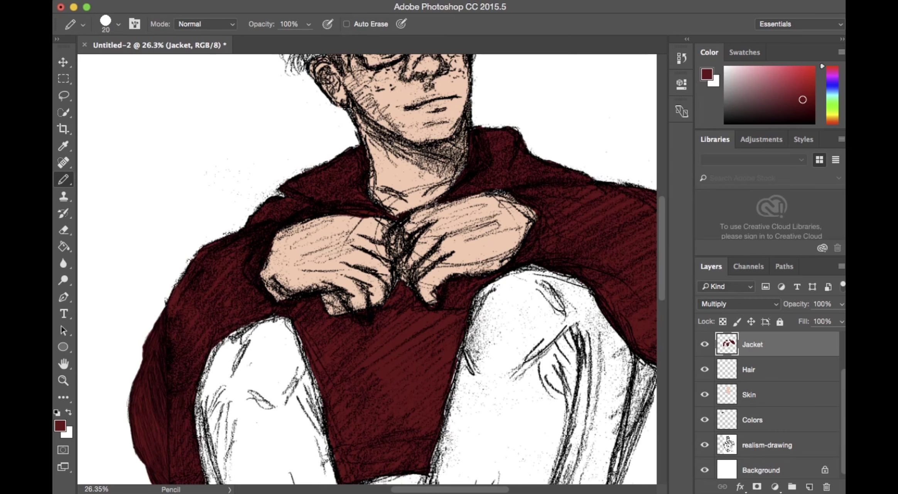
# Step: Recolour the jacket dark blue-grey with Hue/Saturation, using hue -151, saturation -77 and lightness +13
pyautogui.press('z')
pyautogui.moveTo(509, 210); pyautogui.dragTo(449, 129)
pyautogui.click(197, 1)
pyautogui.moveTo(272, 25)
pyautogui.click(363, 96)
pyautogui.moveTo(635, 193); pyautogui.dragTo(567, 195)
pyautogui.moveTo(624, 263); pyautogui.dragTo(633, 264)
pyautogui.moveTo(624, 231); pyautogui.dragTo(567, 230)
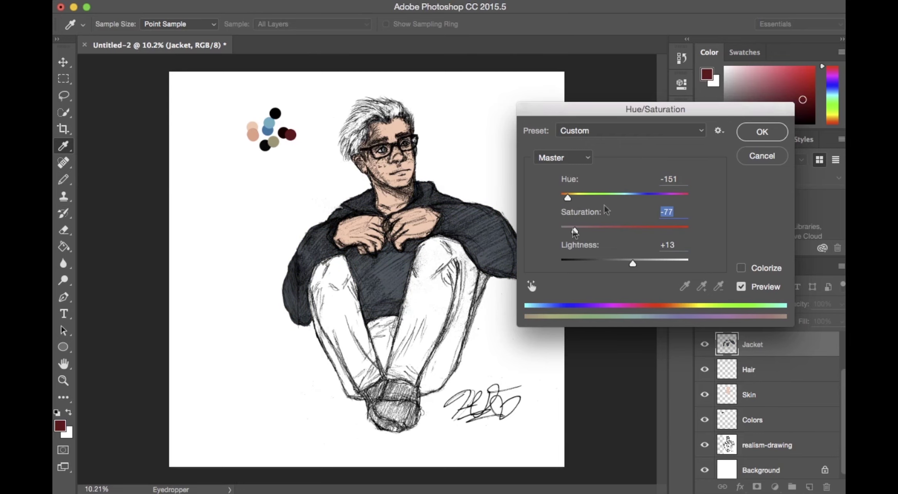
pyautogui.click(762, 132)
# Step: Select the Pants layer and paint the area between the legs and the right leg's inner edge dark red
pyautogui.press('b')
pyautogui.moveTo(842, 394); pyautogui.dragTo(841, 375)
pyautogui.click(791, 346)
pyautogui.press('z')
pyautogui.moveTo(422, 362)
pyautogui.mouseDown()
pyautogui.moveTo(463, 297)
pyautogui.moveTo(454, 303)
pyautogui.mouseUp()
pyautogui.press('b')
pyautogui.moveTo(437, 339)
pyautogui.mouseDown()
pyautogui.moveTo(414, 382)
pyautogui.moveTo(380, 320)
pyautogui.moveTo(394, 278)
pyautogui.mouseUp()
pyautogui.moveTo(325, 300)
pyautogui.mouseDown()
pyautogui.moveTo(373, 286)
pyautogui.moveTo(355, 371)
pyautogui.moveTo(344, 331)
pyautogui.moveTo(398, 263)
pyautogui.moveTo(409, 241)
pyautogui.mouseUp()
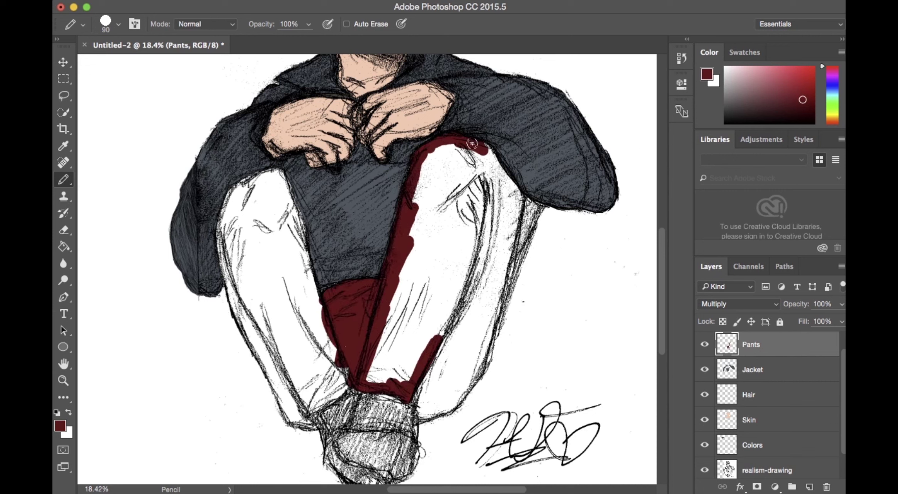
# Step: Outline the outer edge of the right trouser leg and fill the whole leg with dark red
pyautogui.press('e')
pyautogui.moveTo(534, 210)
pyautogui.mouseDown()
pyautogui.moveTo(509, 233)
pyautogui.moveTo(501, 280)
pyautogui.moveTo(438, 388)
pyautogui.mouseUp()
pyautogui.press('b')
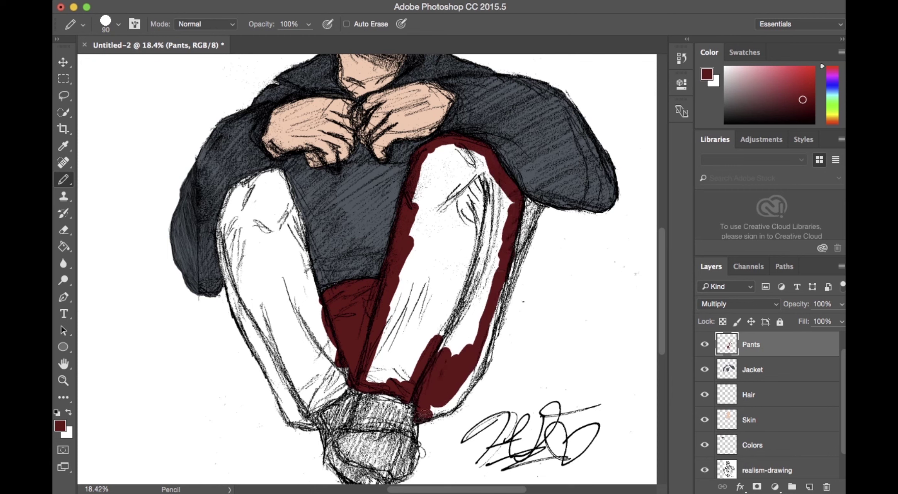
pyautogui.moveTo(489, 323)
pyautogui.mouseDown()
pyautogui.moveTo(410, 379)
pyautogui.moveTo(378, 352)
pyautogui.moveTo(369, 371)
pyautogui.moveTo(398, 345)
pyautogui.moveTo(433, 343)
pyautogui.moveTo(411, 316)
pyautogui.moveTo(416, 195)
pyautogui.moveTo(471, 147)
pyautogui.moveTo(482, 297)
pyautogui.mouseUp()
pyautogui.moveTo(499, 229)
pyautogui.mouseDown()
pyautogui.moveTo(453, 241)
pyautogui.moveTo(419, 240)
pyautogui.moveTo(432, 191)
pyautogui.moveTo(460, 175)
pyautogui.mouseUp()
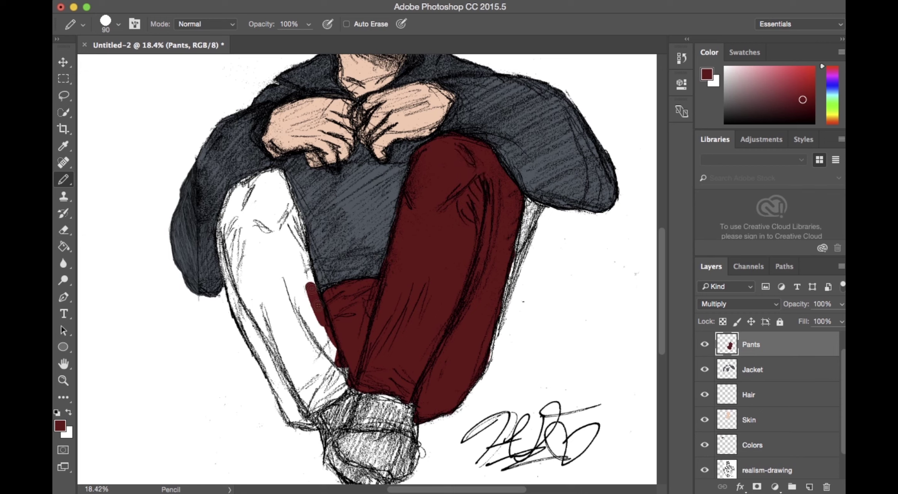
# Step: Outline the left trouser leg and fill it with dark red
pyautogui.moveTo(303, 260); pyautogui.dragTo(298, 223)
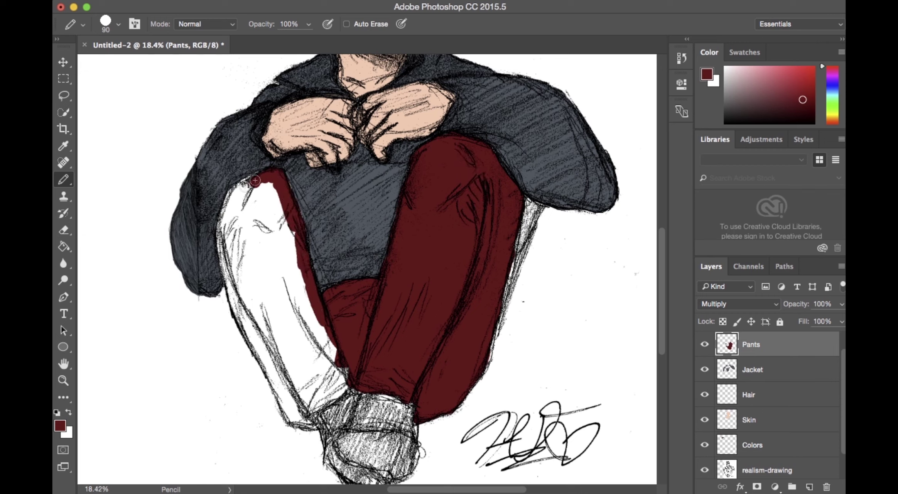
pyautogui.moveTo(233, 193); pyautogui.dragTo(226, 257)
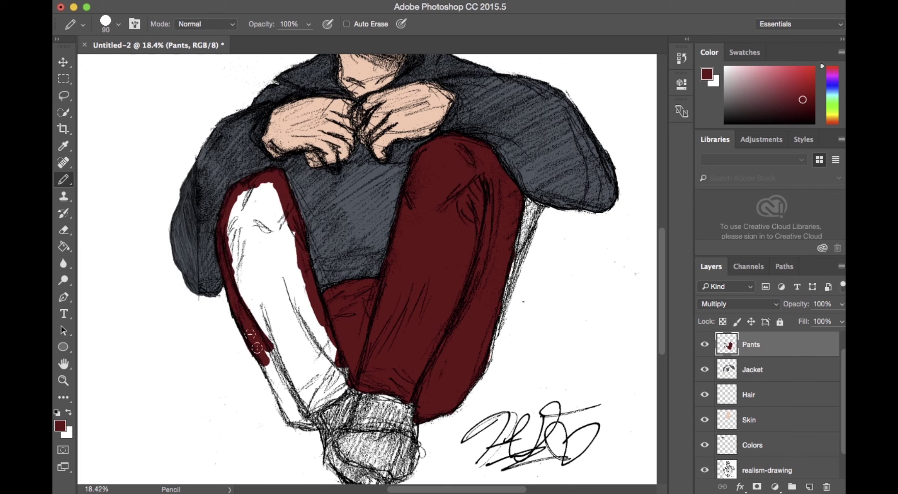
pyautogui.moveTo(300, 423); pyautogui.dragTo(296, 383)
pyautogui.moveTo(348, 371)
pyautogui.mouseDown()
pyautogui.moveTo(305, 347)
pyautogui.moveTo(286, 324)
pyautogui.moveTo(295, 266)
pyautogui.moveTo(259, 199)
pyautogui.moveTo(286, 251)
pyautogui.moveTo(270, 332)
pyautogui.moveTo(236, 222)
pyautogui.mouseUp()
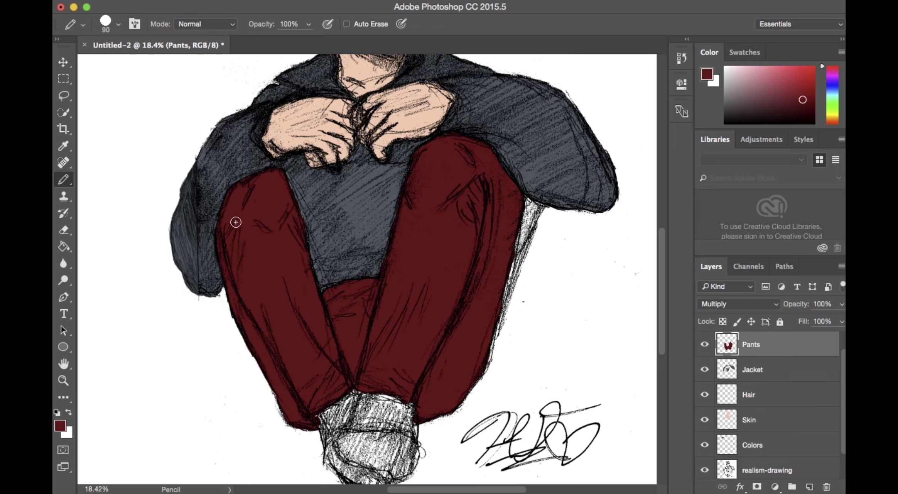
# Step: Select the Socks layer, sample the near-black red swatch and fill the feet with it
pyautogui.press('z')
pyautogui.hotkey('ctrl', '-')
pyautogui.hotkey('ctrl', '0')
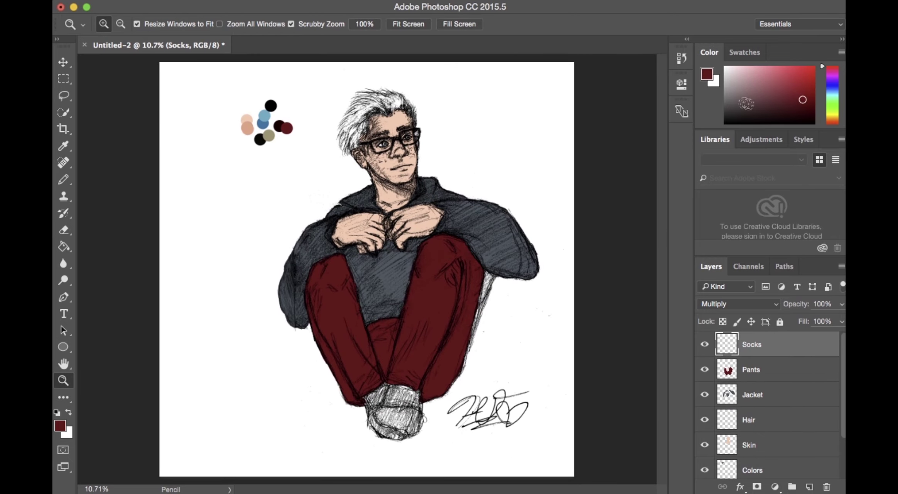
pyautogui.press('i')
pyautogui.press('z')
pyautogui.moveTo(390, 415); pyautogui.dragTo(418, 335)
pyautogui.press('b')
pyautogui.moveTo(393, 390)
pyautogui.mouseDown()
pyautogui.moveTo(381, 403)
pyautogui.moveTo(365, 391)
pyautogui.mouseUp()
pyautogui.moveTo(358, 433)
pyautogui.mouseDown()
pyautogui.moveTo(389, 455)
pyautogui.moveTo(400, 385)
pyautogui.mouseUp()
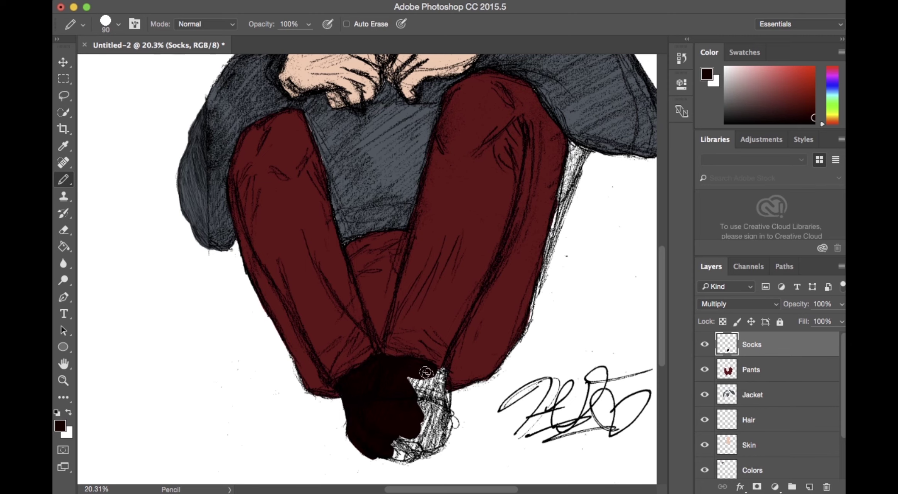
pyautogui.moveTo(444, 413); pyautogui.dragTo(433, 411)
pyautogui.moveTo(407, 447); pyautogui.dragTo(421, 453)
# Step: Lighten the sock colour with a Levels adjustment
pyautogui.press('z')
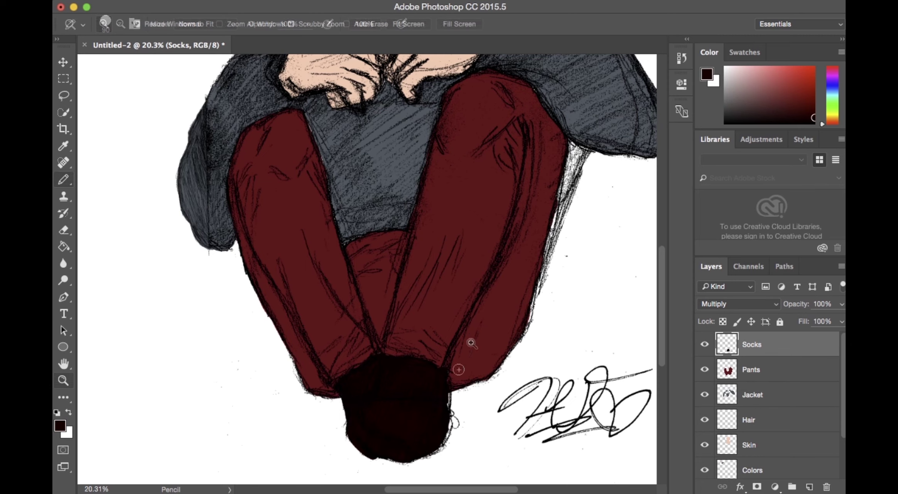
pyautogui.moveTo(515, 309); pyautogui.dragTo(482, 302)
pyautogui.click(139, 1)
pyautogui.moveTo(195, 1)
pyautogui.moveTo(251, 26)
pyautogui.click(425, 38)
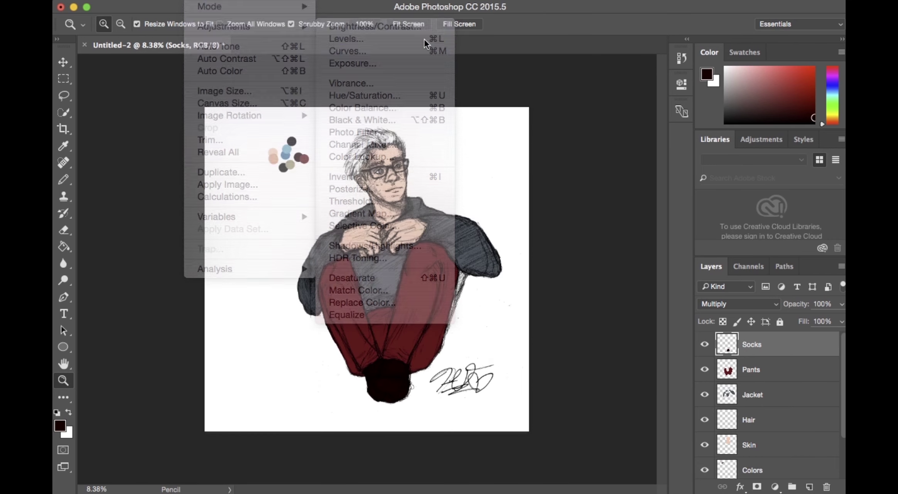
pyautogui.moveTo(609, 252); pyautogui.dragTo(579, 253)
pyautogui.click(741, 128)
# Step: Reduce the saturation and raise the lightness of the socks with Hue/Saturation
pyautogui.click(195, 0)
pyautogui.click(382, 95)
pyautogui.moveTo(625, 231); pyautogui.dragTo(590, 230)
pyautogui.moveTo(625, 259); pyautogui.dragTo(638, 261)
pyautogui.click(762, 132)
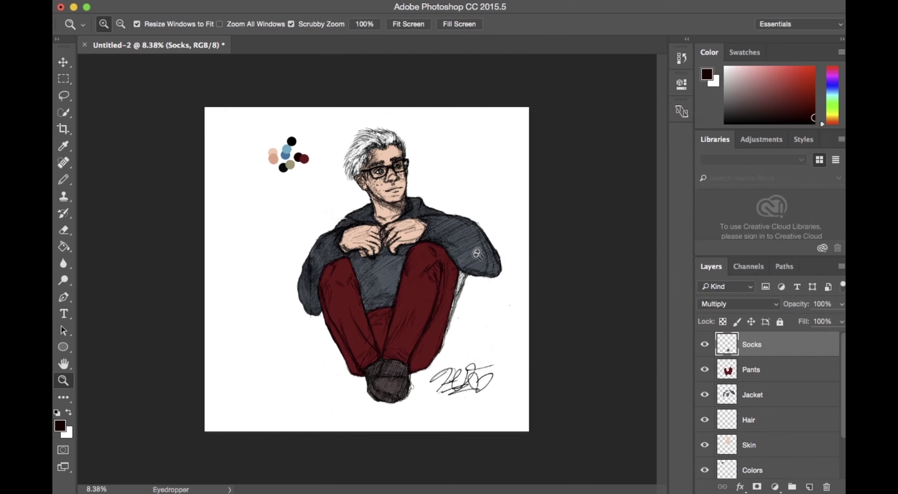
# Step: Select the Hair layer, sample the black swatch and paint the hair at the temple and hairline with a 30 px pencil
pyautogui.moveTo(477, 254); pyautogui.dragTo(456, 247)
pyautogui.moveTo(360, 194); pyautogui.dragTo(429, 84)
pyautogui.click(795, 410)
pyautogui.press('i')
pyautogui.click(212, 175)
pyautogui.press('b')
pyautogui.click(462, 188)
pyautogui.press('[')
pyautogui.press('[')
pyautogui.press('[')
pyautogui.press('[')
pyautogui.press('[')
pyautogui.press('[')
pyautogui.press('[')
pyautogui.moveTo(468, 194); pyautogui.dragTo(474, 213)
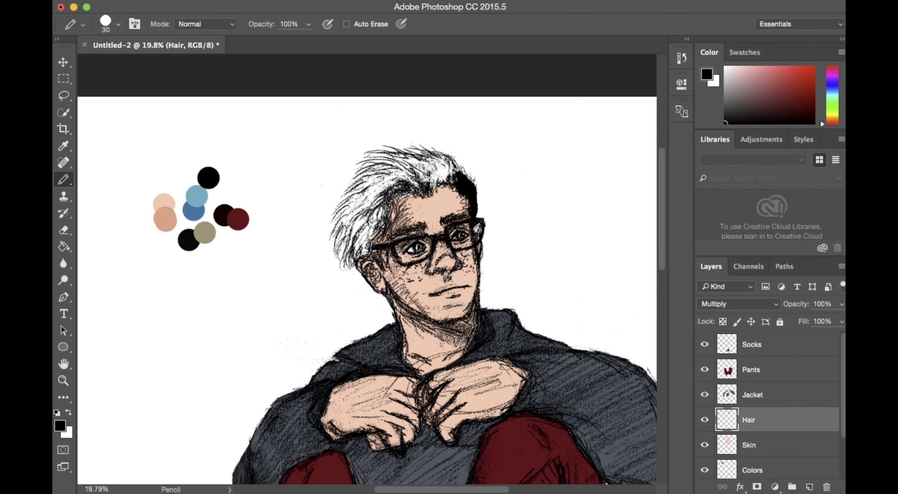
# Step: Sample the medium blue swatch and try an angled bristle tip on the top of the hair
pyautogui.press('i')
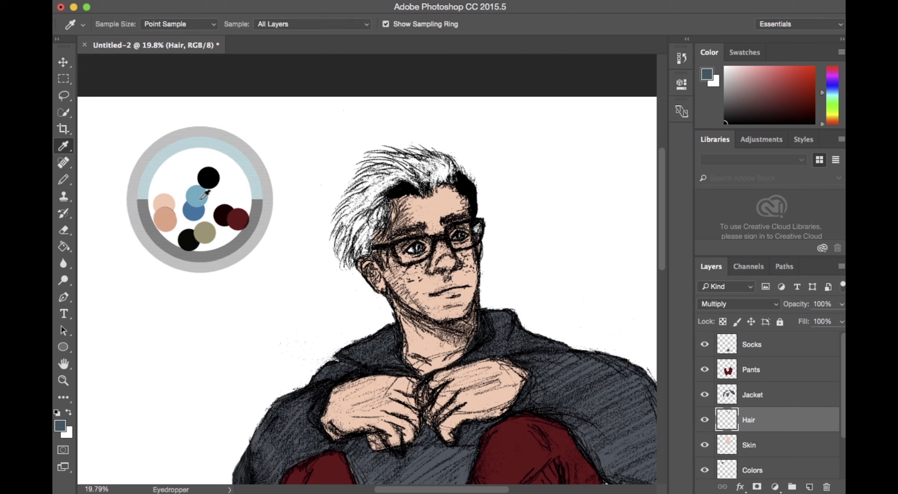
pyautogui.click(194, 211)
pyautogui.press('b')
pyautogui.click(119, 24)
pyautogui.click(84, 212)
pyautogui.moveTo(410, 170); pyautogui.dragTo(415, 177)
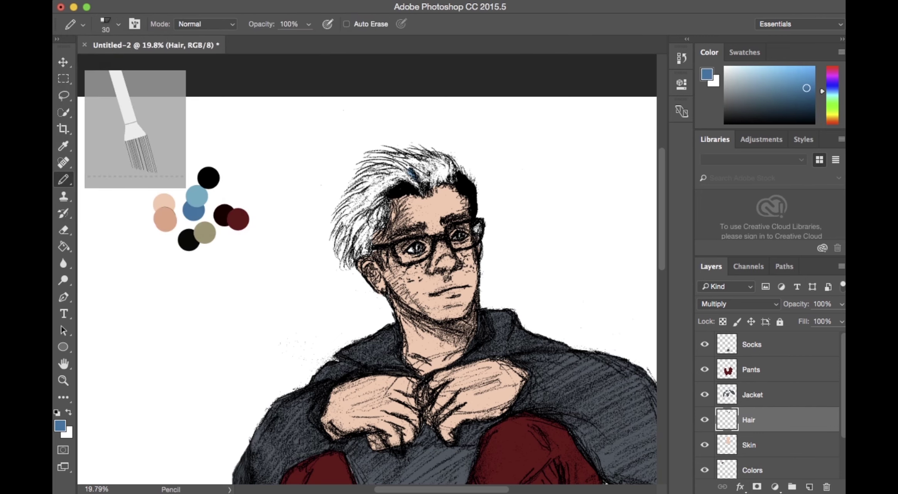
# Step: Switch to a flat bristle tip, enlarge it to 150 px and paint the long top hair blue
pyautogui.click(117, 25)
pyautogui.doubleClick(97, 210)
pyautogui.click(118, 24)
pyautogui.doubleClick(91, 193)
pyautogui.moveTo(393, 159)
pyautogui.mouseDown()
pyautogui.moveTo(419, 176)
pyautogui.moveTo(373, 162)
pyautogui.moveTo(413, 180)
pyautogui.moveTo(348, 257)
pyautogui.moveTo(338, 216)
pyautogui.moveTo(448, 168)
pyautogui.moveTo(398, 159)
pyautogui.mouseUp()
pyautogui.press(']')
pyautogui.press(']')
pyautogui.press(']')
pyautogui.press(']')
pyautogui.press(']')
pyautogui.press(']')
pyautogui.press(']')
pyautogui.press(']')
pyautogui.press(']')
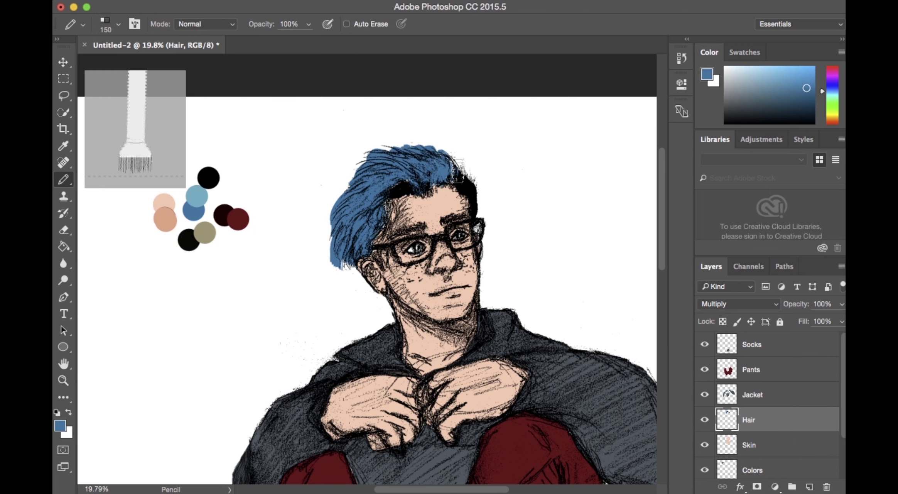
# Step: Erase the blue that spills past the outline of the hair with a soft 175 px eraser
pyautogui.press('e')
pyautogui.click(118, 24)
pyautogui.click(517, 129)
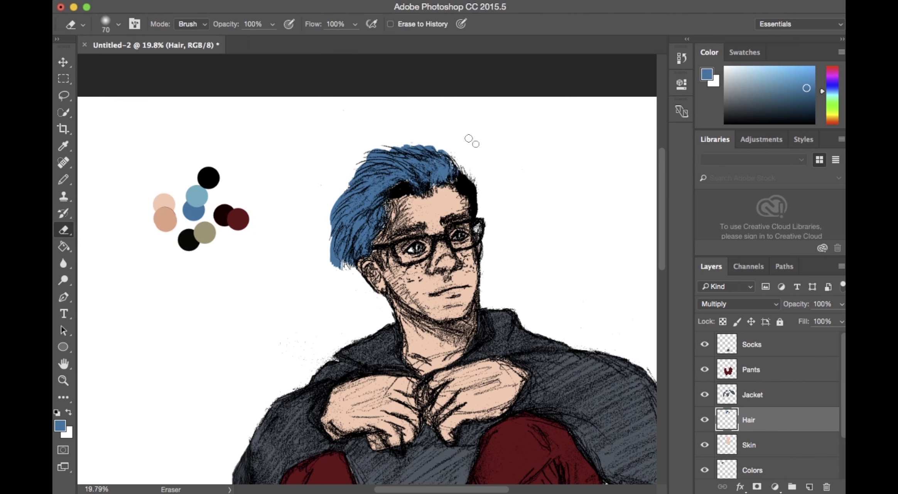
pyautogui.press(']')
pyautogui.press(']')
pyautogui.press(']')
pyautogui.press(']')
pyautogui.press(']')
pyautogui.press(']')
pyautogui.press(']')
pyautogui.press(']')
pyautogui.press(']')
pyautogui.press(']')
pyautogui.press(']')
pyautogui.press(']')
pyautogui.press(']')
pyautogui.press(']')
pyautogui.press(']')
pyautogui.press(']')
pyautogui.press(']')
pyautogui.press(']')
pyautogui.press(']')
pyautogui.press(']')
pyautogui.press('[')
pyautogui.press('[')
pyautogui.press('[')
pyautogui.press('[')
pyautogui.press('[')
pyautogui.press('[')
pyautogui.press('[')
pyautogui.press('[')
pyautogui.press('[')
pyautogui.press('[')
pyautogui.press('[')
pyautogui.moveTo(453, 153); pyautogui.dragTo(417, 134)
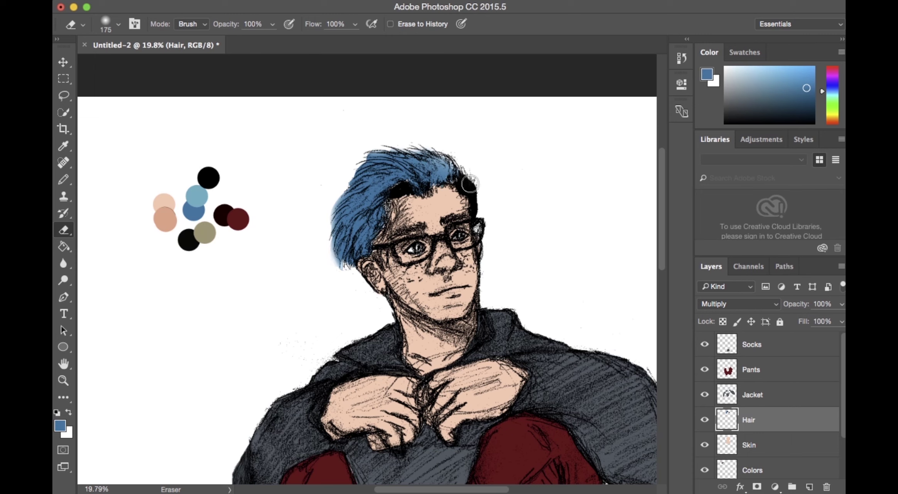
# Step: Lock the Hair layer's transparent pixels and paint the long top hair with the sampled light blue swatch
pyautogui.press('b')
pyautogui.keyDown('alt'); pyautogui.click(196, 196); pyautogui.keyUp('alt')
pyautogui.click(780, 322)
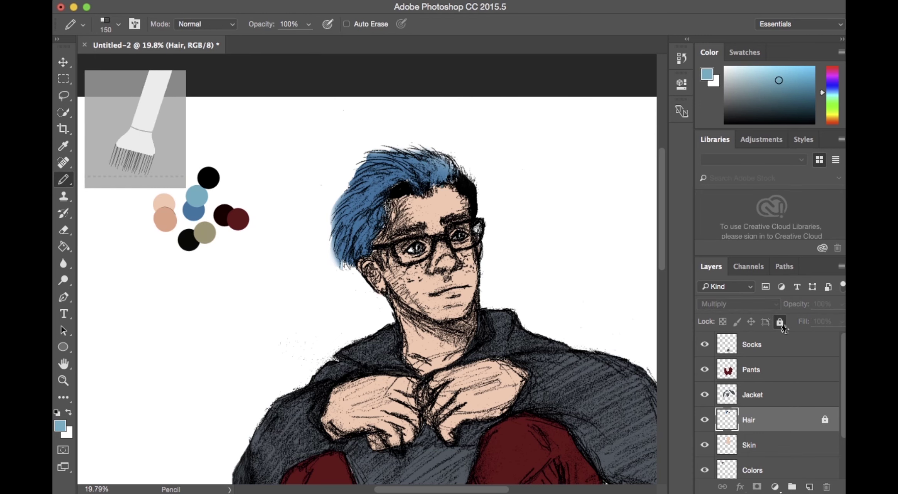
pyautogui.click(781, 323)
pyautogui.click(723, 322)
pyautogui.moveTo(419, 176)
pyautogui.mouseDown()
pyautogui.moveTo(348, 245)
pyautogui.moveTo(369, 176)
pyautogui.moveTo(361, 191)
pyautogui.mouseUp()
# Step: Apply a low-radius Gaussian Blur to the Hair layer
pyautogui.click(198, 0)
pyautogui.moveTo(346, 0)
pyautogui.moveTo(456, 145)
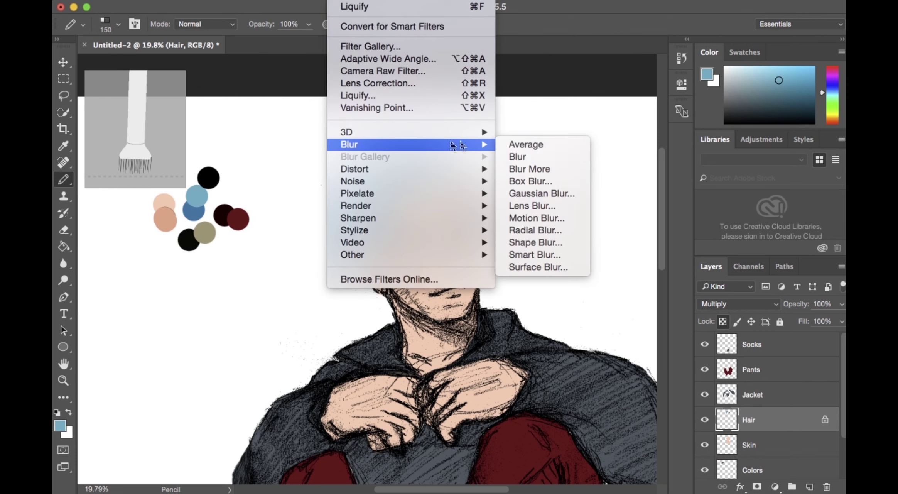
pyautogui.click(541, 193)
pyautogui.moveTo(581, 359); pyautogui.dragTo(546, 360)
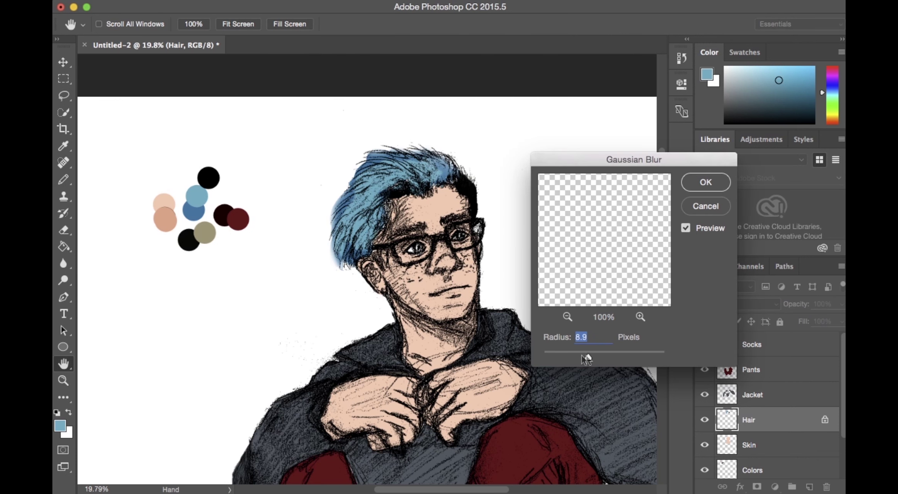
pyautogui.click(706, 181)
# Step: Pick a stronger light blue as the foreground colour and paint it over the hair with two other pencil tips
pyautogui.click(60, 426)
pyautogui.moveTo(279, 250); pyautogui.dragTo(300, 193)
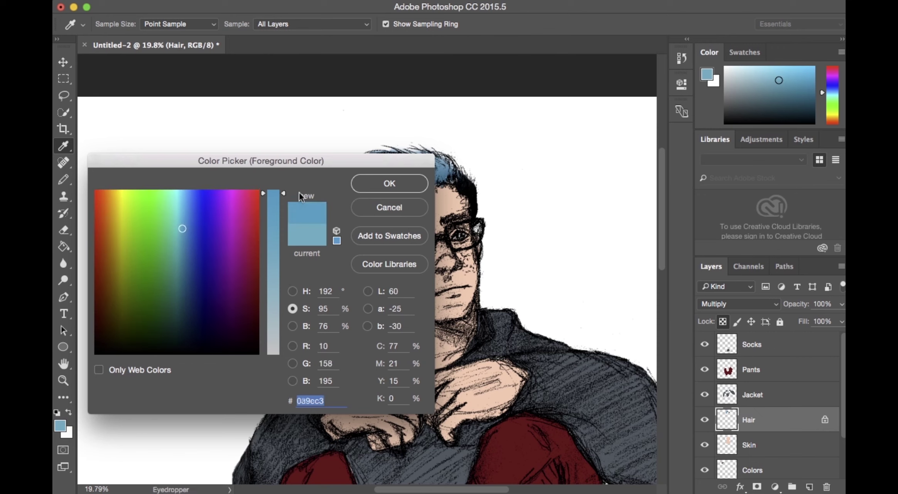
pyautogui.click(389, 183)
pyautogui.press('XF86AudioLowerVolume')
pyautogui.click(118, 24)
pyautogui.doubleClick(120, 190)
pyautogui.moveTo(427, 175)
pyautogui.mouseDown()
pyautogui.moveTo(401, 189)
pyautogui.moveTo(380, 226)
pyautogui.mouseUp()
pyautogui.click(118, 24)
pyautogui.doubleClick(164, 169)
pyautogui.moveTo(426, 183); pyautogui.dragTo(369, 247)
# Step: Pick a deep saturated blue and try a stroke of it across the top of the hair
pyautogui.click(61, 426)
pyautogui.click(208, 239)
pyautogui.click(389, 183)
pyautogui.moveTo(423, 181); pyautogui.dragTo(393, 173)
# Step: Open the History and step back to before the last two pencil strokes on the hair
pyautogui.click(465, 2)
pyautogui.moveTo(434, 1)
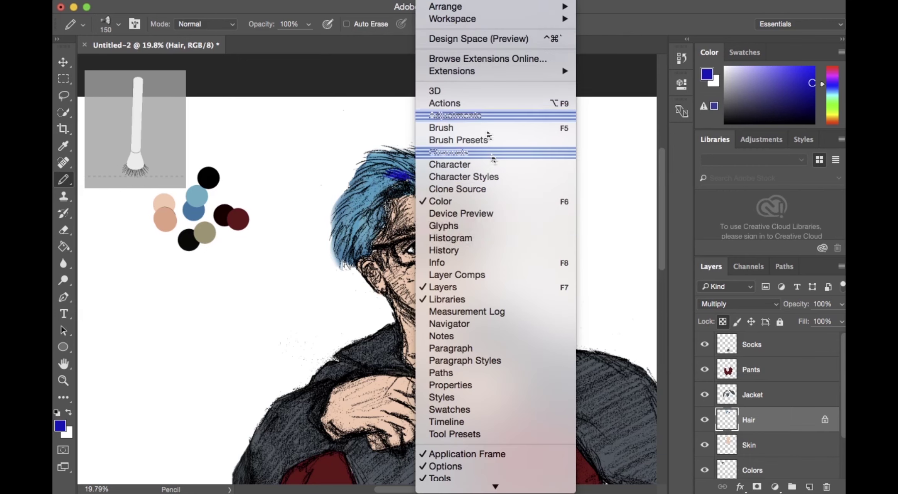
pyautogui.click(492, 250)
pyautogui.click(580, 80)
pyautogui.click(63, 62)
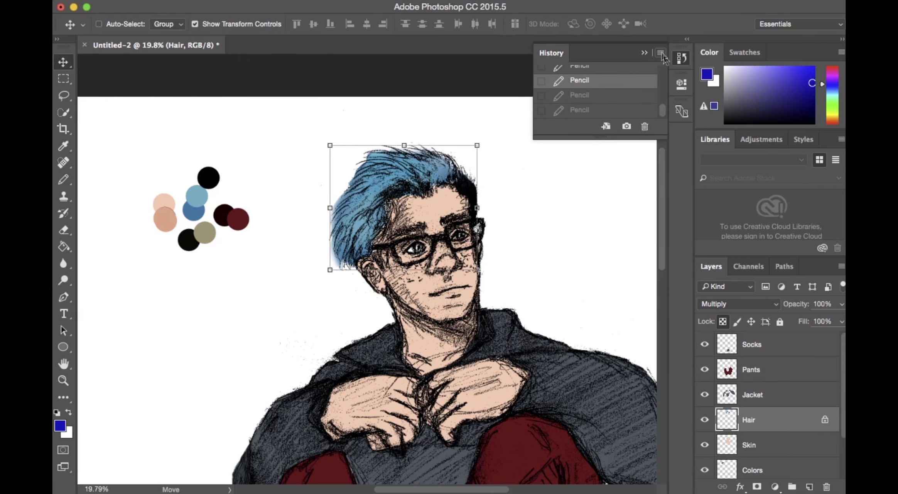
# Step: Lower the Skin layer's saturation and raise its lightness to about +13 with Hue/Saturation
pyautogui.scroll(-3, 779, 374)
pyautogui.click(64, 380)
pyautogui.moveTo(618, 288); pyautogui.dragTo(560, 294)
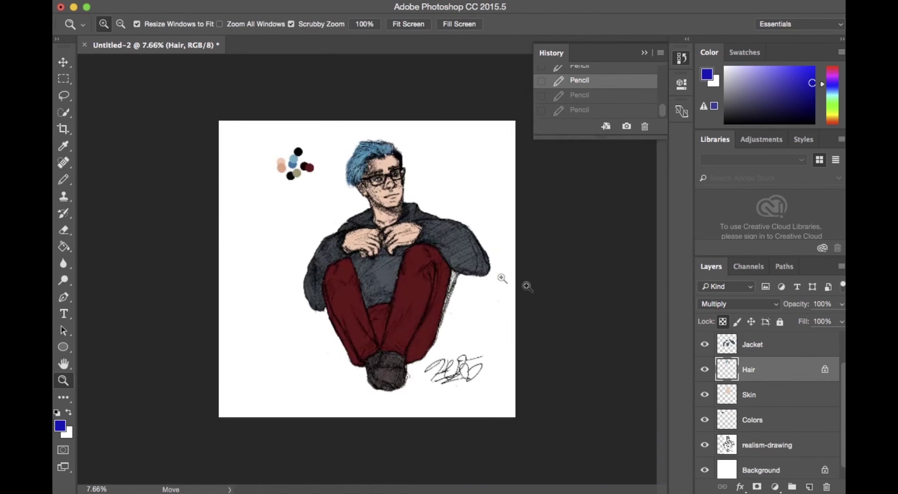
pyautogui.moveTo(484, 277); pyautogui.dragTo(511, 247)
pyautogui.click(767, 394)
pyautogui.click(191, 1)
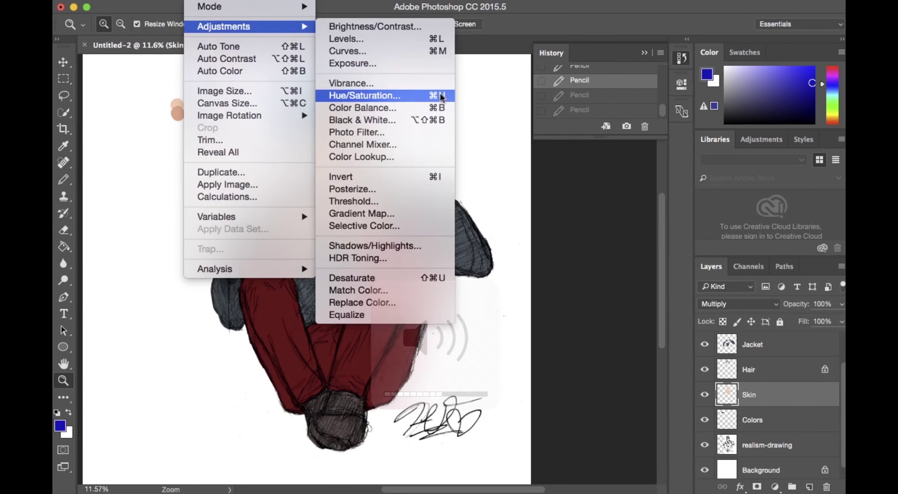
pyautogui.click(371, 92)
pyautogui.moveTo(625, 230); pyautogui.dragTo(605, 231)
pyautogui.moveTo(624, 263); pyautogui.dragTo(634, 263)
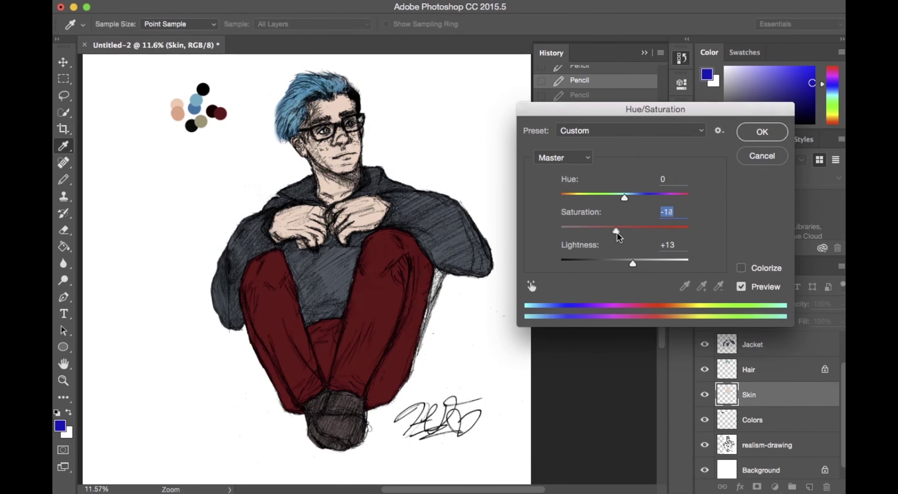
pyautogui.press('Return')
# Step: Lock the Pants layer's transparent pixels and set the foreground to a darker shade of the sampled pants red
pyautogui.press('z')
pyautogui.scroll(2, 806, 361)
pyautogui.click(806, 367)
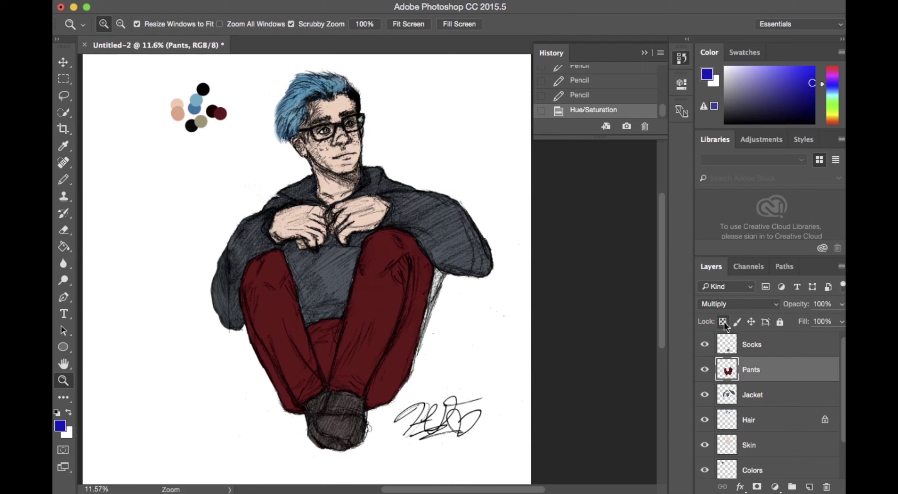
pyautogui.click(723, 322)
pyautogui.press('i')
pyautogui.click(387, 307)
pyautogui.click(60, 425)
pyautogui.click(257, 300)
pyautogui.press('Return')
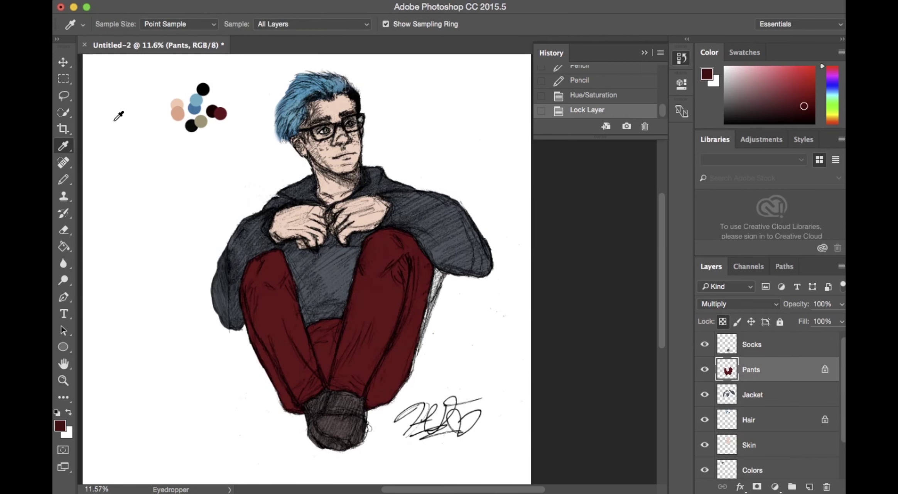
# Step: Set up a round pencil tip at 121 px and 11% hardness and try a dark red stroke on the knee
pyautogui.press('b')
pyautogui.click(119, 24)
pyautogui.click(140, 149)
pyautogui.moveTo(206, 148)
pyautogui.mouseDown()
pyautogui.moveTo(207, 173)
pyautogui.moveTo(206, 145)
pyautogui.mouseUp()
pyautogui.moveTo(174, 65); pyautogui.dragTo(169, 66)
pyautogui.moveTo(205, 95); pyautogui.dragTo(133, 95)
pyautogui.moveTo(409, 231); pyautogui.dragTo(434, 295)
pyautogui.press('super+z')
# Step: Lower the round pencil tip's hardness to 0%
pyautogui.click(118, 24)
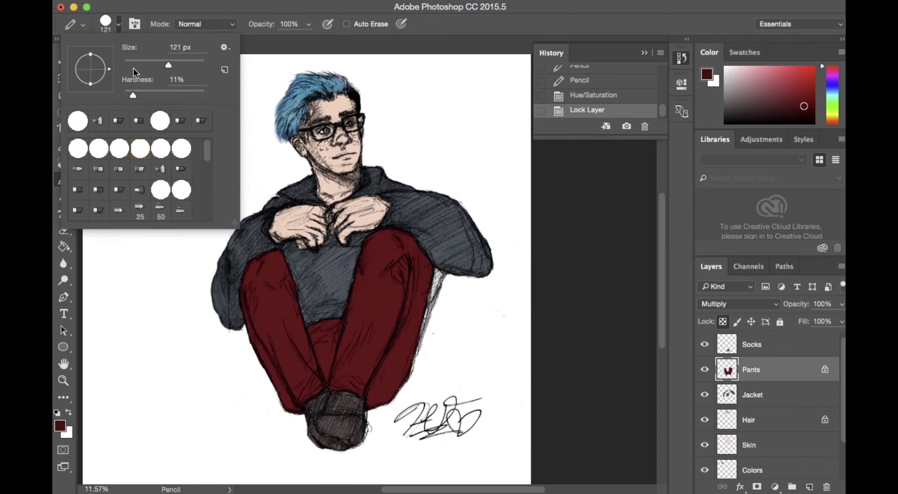
pyautogui.moveTo(207, 150)
pyautogui.mouseDown()
pyautogui.moveTo(206, 183)
pyautogui.moveTo(206, 148)
pyautogui.mouseUp()
pyautogui.moveTo(133, 95); pyautogui.dragTo(124, 95)
pyautogui.click(224, 47)
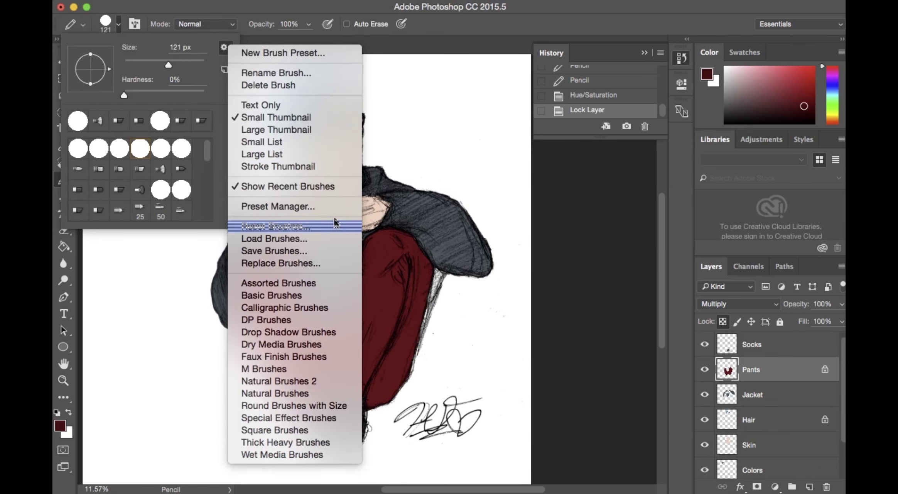
pyautogui.click(218, 89)
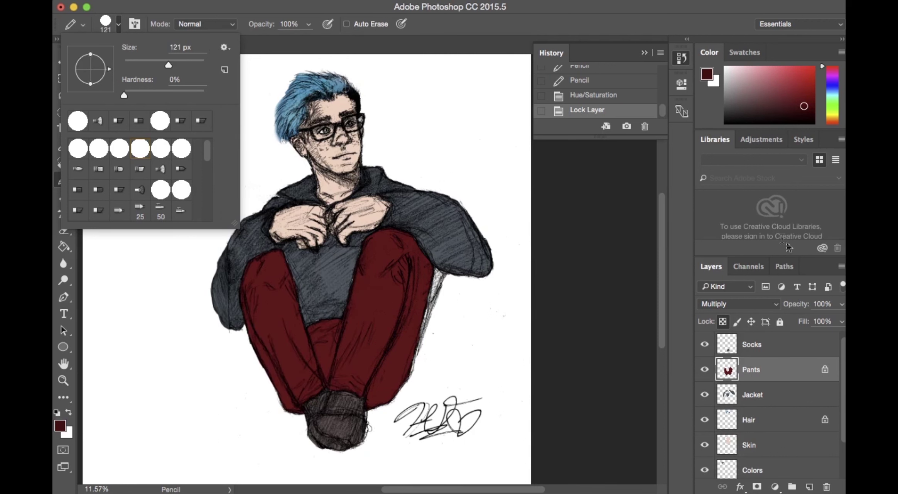
# Step: Open the brush settings and try out Dual Brush, Texture, Brush Pose and Scattering on the round tip
pyautogui.click(134, 24)
pyautogui.moveTo(529, 328); pyautogui.dragTo(559, 329)
pyautogui.click(499, 188)
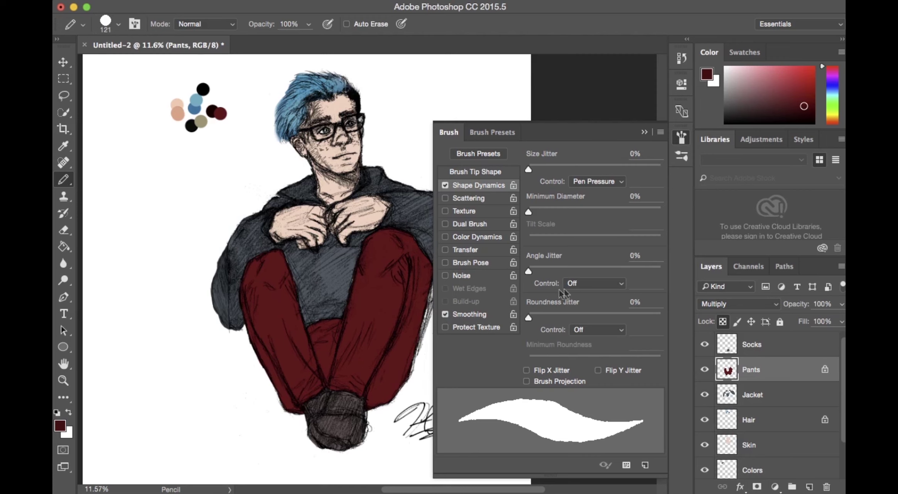
pyautogui.moveTo(533, 212); pyautogui.dragTo(529, 212)
pyautogui.click(491, 222)
pyautogui.click(485, 212)
pyautogui.click(498, 259)
pyautogui.click(488, 312)
pyautogui.click(478, 199)
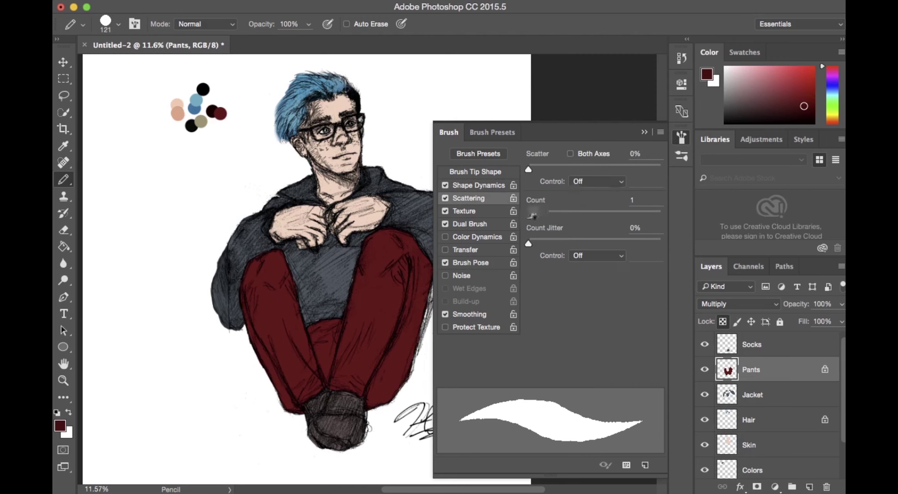
pyautogui.moveTo(533, 224); pyautogui.dragTo(542, 238)
# Step: Try different texture scale and brightness values and a Transfer opacity jitter for the pencil tip
pyautogui.click(488, 211)
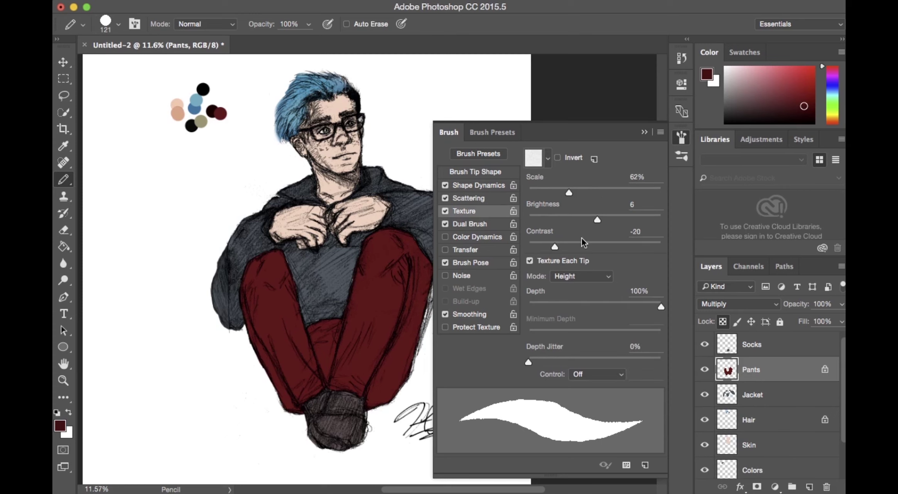
pyautogui.moveTo(569, 193); pyautogui.dragTo(572, 192)
pyautogui.moveTo(597, 219); pyautogui.dragTo(571, 220)
pyautogui.click(475, 172)
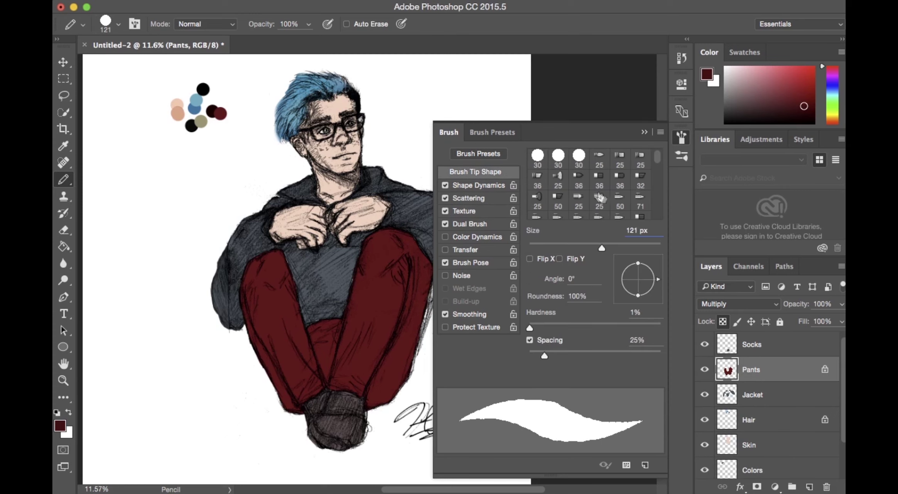
pyautogui.click(465, 249)
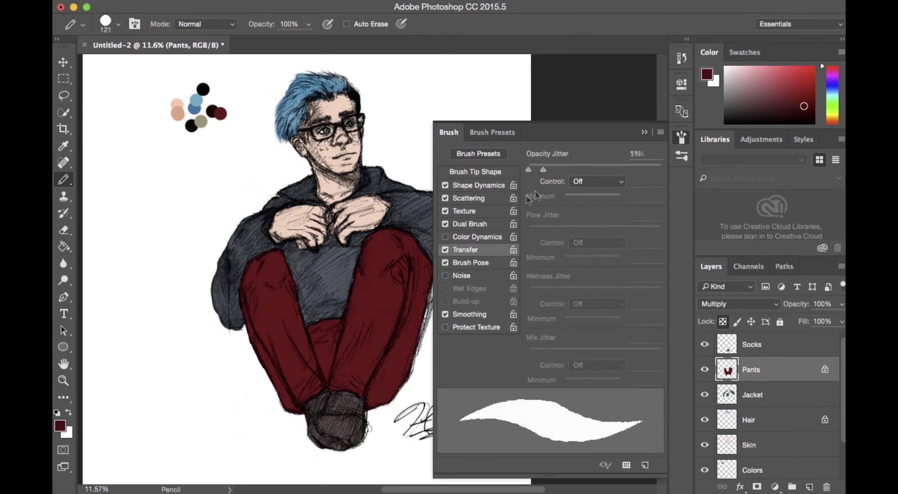
# Step: Return to a plain round brush preset at 121 px and close the brush settings
pyautogui.click(105, 27)
pyautogui.click(79, 122)
pyautogui.click(79, 148)
pyautogui.click(119, 149)
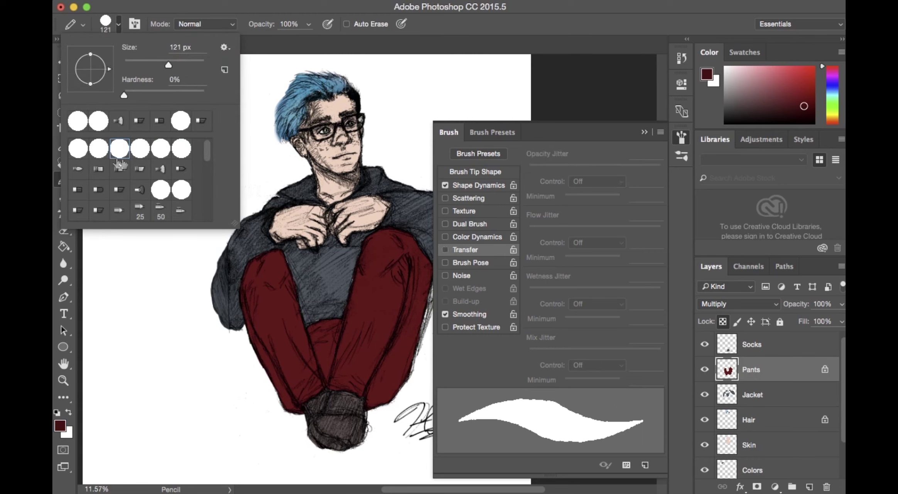
pyautogui.moveTo(633, 132); pyautogui.dragTo(624, 141)
pyautogui.click(654, 132)
pyautogui.click(428, 132)
# Step: Enlarge the round pencil and paint dark red shading along the lower outer edge of the right-hand pant leg
pyautogui.press(']')
pyautogui.press(']')
pyautogui.press(']')
pyautogui.press(']')
pyautogui.moveTo(425, 359); pyautogui.dragTo(377, 413)
# Step: Reduce the pencil to 60 px and shade the folds and inner areas of the pants in dark red
pyautogui.press('[')
pyautogui.press('[')
pyautogui.press('[')
pyautogui.press('[')
pyautogui.press('[')
pyautogui.press('[')
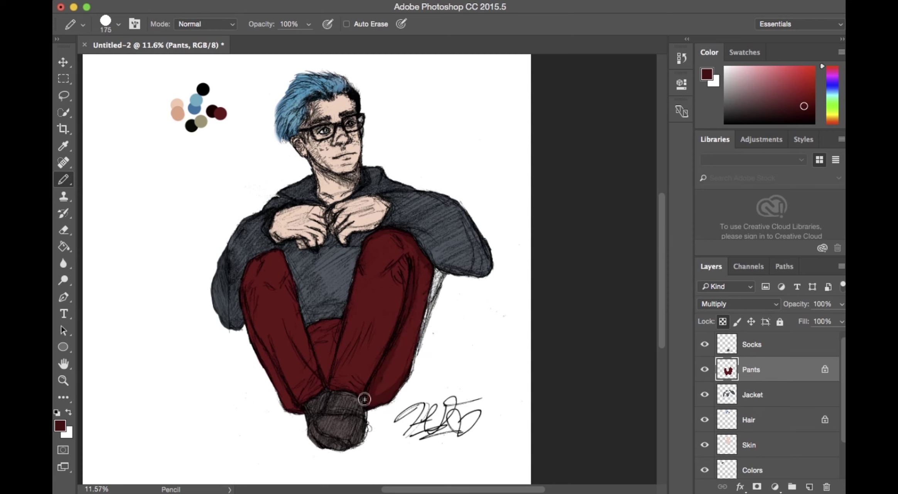
pyautogui.press('[')
pyautogui.press('[')
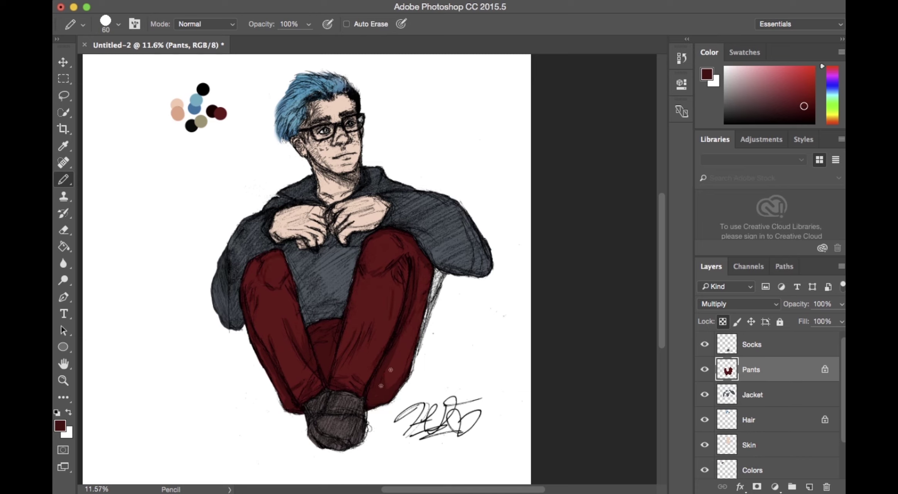
# Step: Lock the Jacket layer's transparent pixels and set the foreground to a darker shade of the sampled jacket grey
pyautogui.click(769, 395)
pyautogui.press('i')
pyautogui.click(341, 263)
pyautogui.click(338, 266)
pyautogui.click(60, 426)
pyautogui.click(199, 308)
pyautogui.press('Return')
pyautogui.press('b')
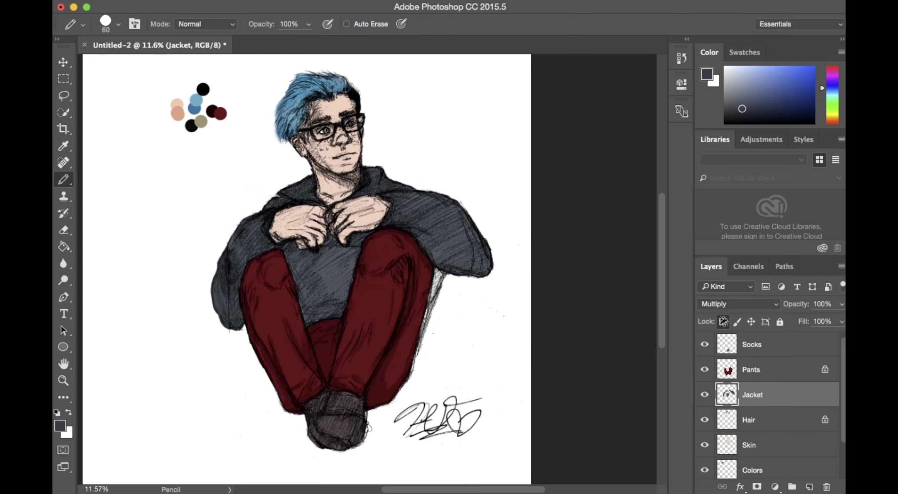
# Step: Shade the jacket's lower front and collar with a 200 px pencil and the sleeve edge at 90 px
pyautogui.press('[')
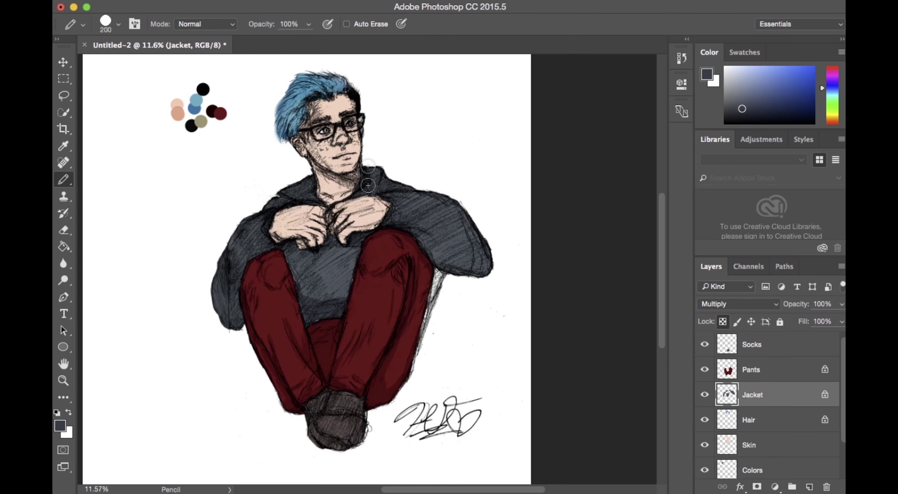
pyautogui.press('[')
pyautogui.press('[')
pyautogui.press('[')
pyautogui.press('[')
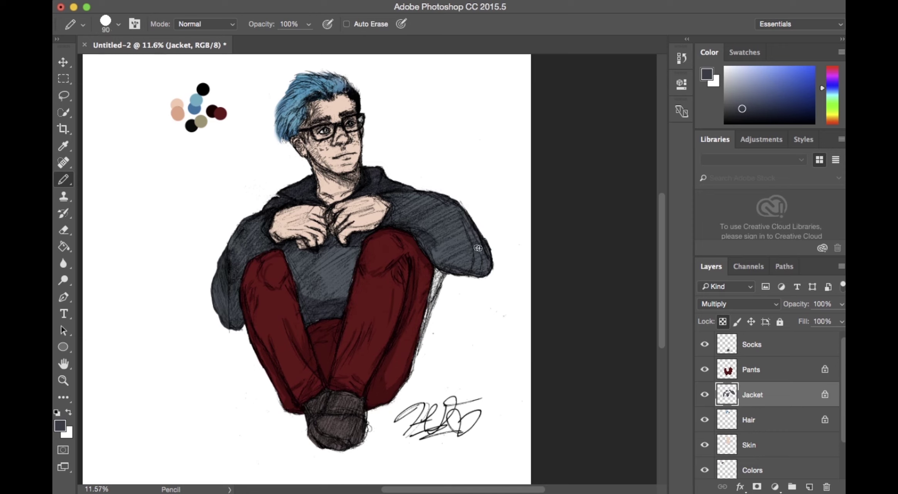
# Step: Enlarge the pencil to 150 px and continue the dark grey shading on the rest of the jacket
pyautogui.press(']')
pyautogui.press(']')
pyautogui.press(']')
pyautogui.press(']')
pyautogui.press(']')
pyautogui.press(']')
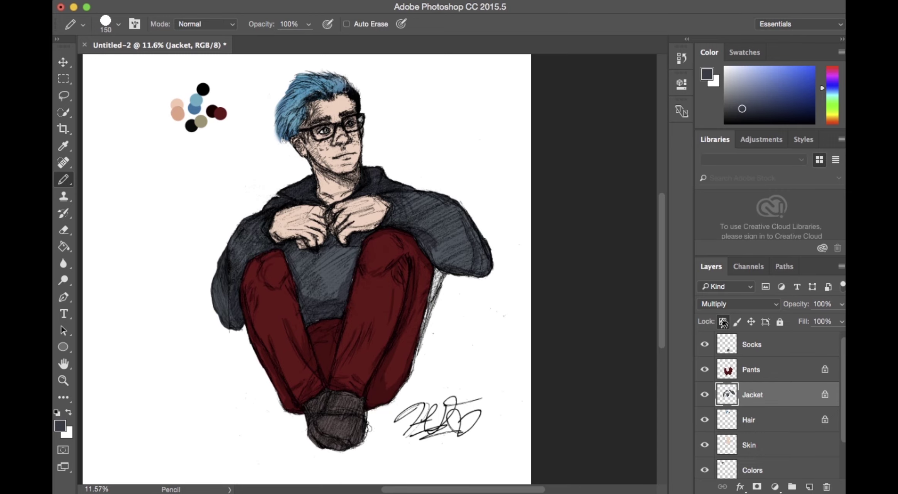
# Step: Fill the jacket strip beside the outer leg with dark grey using a 45 px pencil and relock the Jacket layer's transparent pixels
pyautogui.press('super+space')
pyautogui.moveTo(424, 321)
pyautogui.mouseDown()
pyautogui.moveTo(473, 314)
pyautogui.moveTo(467, 305)
pyautogui.mouseUp()
pyautogui.press('[')
pyautogui.press('[')
pyautogui.press('[')
pyautogui.press('[')
pyautogui.press('[')
pyautogui.press('[')
pyautogui.press('[')
pyautogui.press('[')
pyautogui.moveTo(445, 252)
pyautogui.mouseDown()
pyautogui.moveTo(450, 213)
pyautogui.moveTo(413, 386)
pyautogui.moveTo(436, 313)
pyautogui.mouseUp()
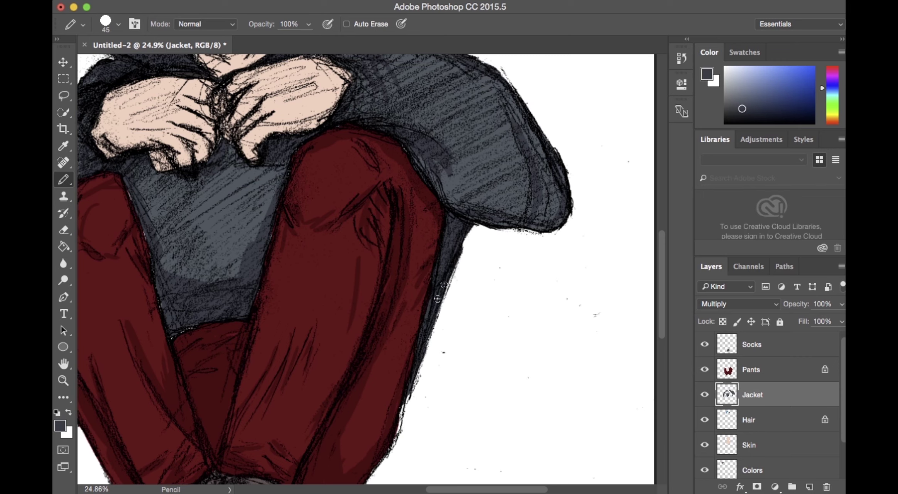
pyautogui.press('super+space')
pyautogui.moveTo(501, 220); pyautogui.dragTo(460, 208)
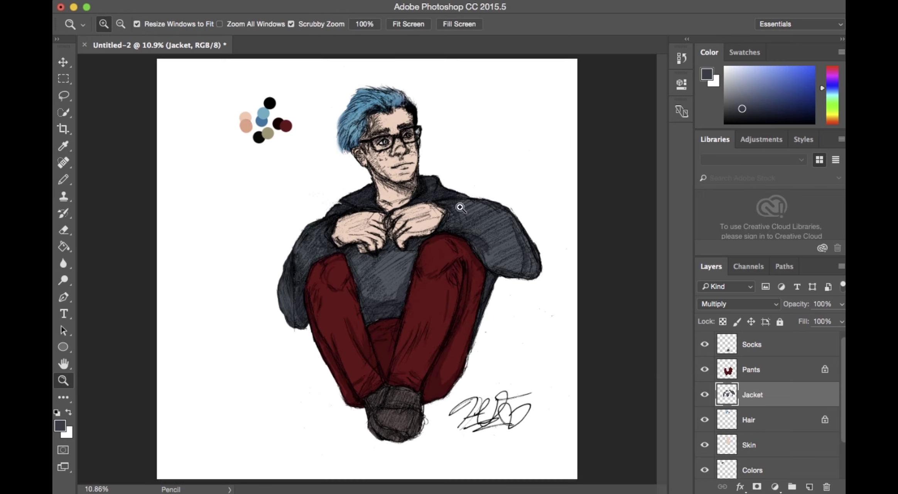
pyautogui.click(723, 321)
# Step: Lock the transparent pixels of the Socks layer
pyautogui.click(784, 436)
pyautogui.click(773, 346)
pyautogui.click(722, 321)
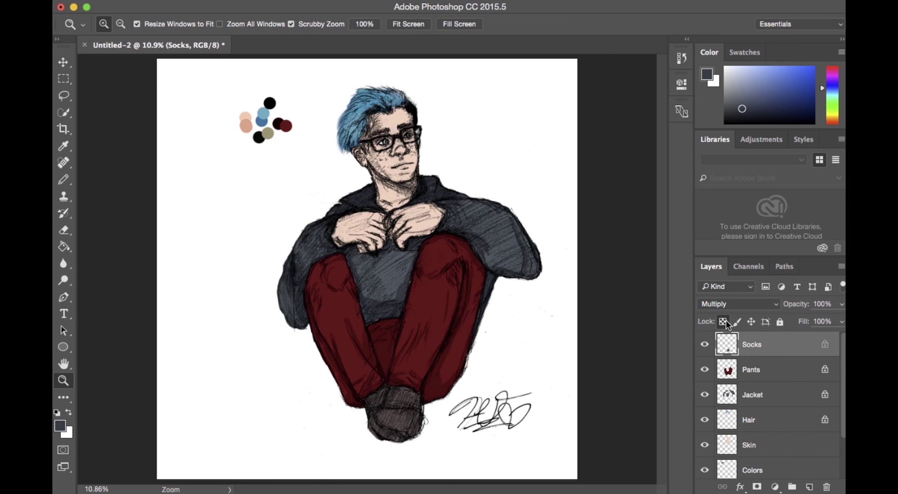
# Step: Set the foreground to a darker shade of the sampled sock brown and shade the socks with a 45 px pencil
pyautogui.press('i')
pyautogui.click(400, 404)
pyautogui.press('b')
pyautogui.click(115, 24)
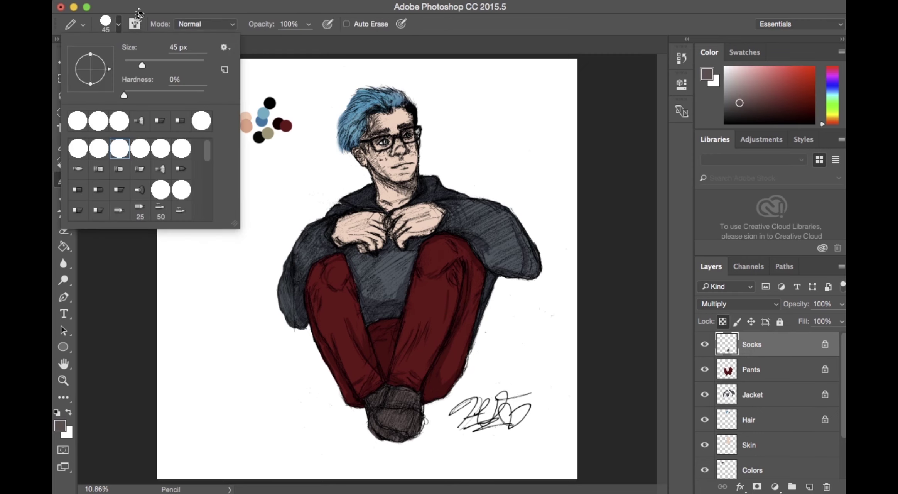
pyautogui.click(60, 426)
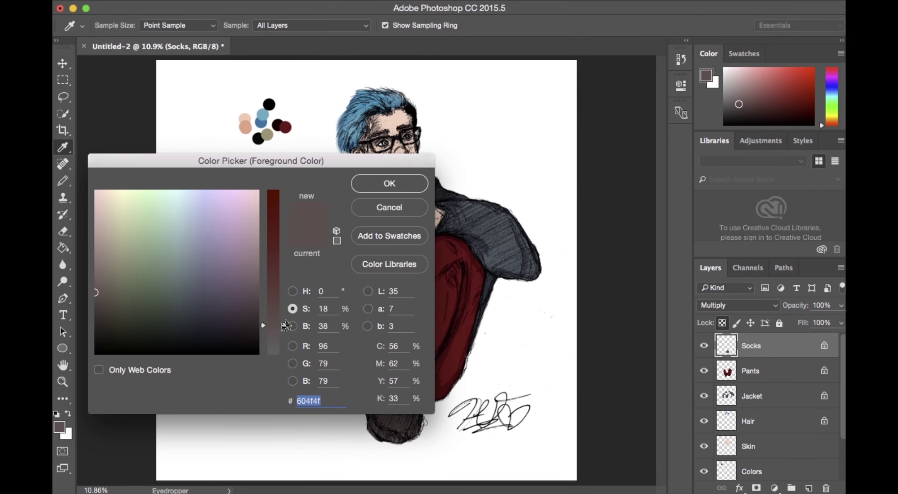
pyautogui.moveTo(283, 326); pyautogui.dragTo(283, 289)
pyautogui.click(100, 317)
pyautogui.click(389, 183)
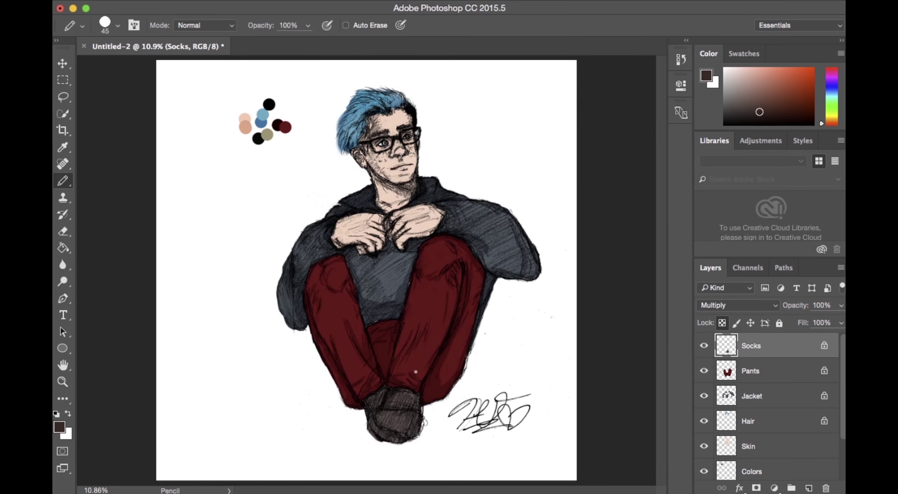
pyautogui.moveTo(418, 407)
pyautogui.mouseDown()
pyautogui.moveTo(369, 389)
pyautogui.moveTo(386, 440)
pyautogui.moveTo(414, 431)
pyautogui.mouseUp()
# Step: Select the Skin layer, lock its transparent pixels and set the foreground to a darker, dusty shade of the sampled skin colour
pyautogui.press('z')
pyautogui.moveTo(478, 381); pyautogui.dragTo(453, 383)
pyautogui.moveTo(402, 203); pyautogui.dragTo(455, 204)
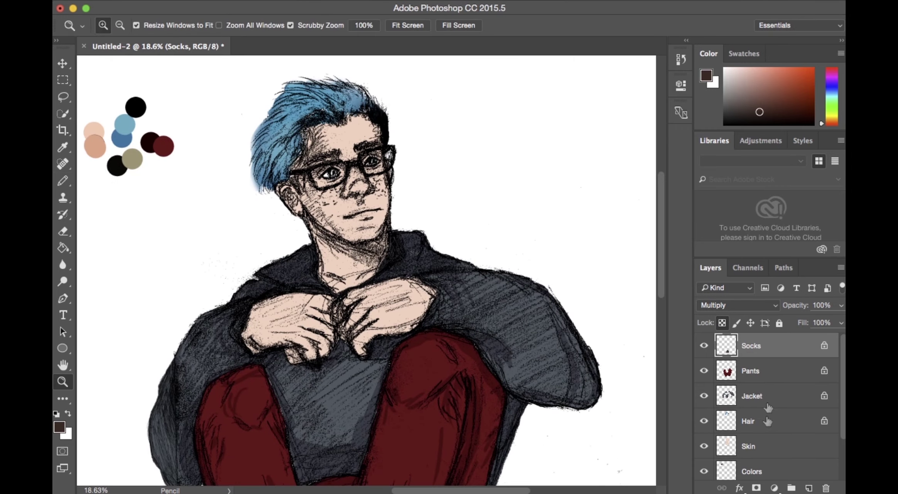
pyautogui.click(762, 446)
pyautogui.press('o')
pyautogui.press('i')
pyautogui.click(380, 203)
pyautogui.click(62, 429)
pyautogui.click(134, 225)
pyautogui.click(389, 181)
# Step: Shade the neck, ear, temple and forehead with a 125 px pencil and undo the last stroke
pyautogui.press('b')
pyautogui.moveTo(373, 246); pyautogui.dragTo(324, 220)
pyautogui.moveTo(288, 191); pyautogui.dragTo(279, 196)
pyautogui.moveTo(310, 148); pyautogui.dragTo(316, 129)
pyautogui.moveTo(365, 115)
pyautogui.mouseDown()
pyautogui.moveTo(346, 99)
pyautogui.moveTo(360, 128)
pyautogui.moveTo(357, 114)
pyautogui.moveTo(326, 122)
pyautogui.mouseUp()
pyautogui.moveTo(384, 151)
pyautogui.mouseDown()
pyautogui.moveTo(314, 172)
pyautogui.moveTo(369, 171)
pyautogui.moveTo(348, 165)
pyautogui.mouseUp()
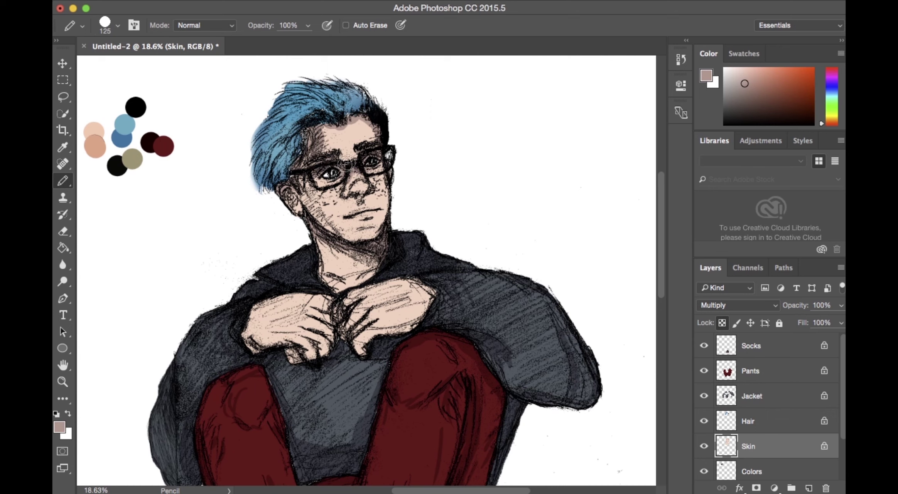
pyautogui.press('super+z')
# Step: Reduce the pencil to 30 px and shade the smaller areas of the face and neck
pyautogui.moveTo(371, 219); pyautogui.dragTo(370, 222)
pyautogui.press('[')
pyautogui.press('[')
pyautogui.press('[')
pyautogui.press('[')
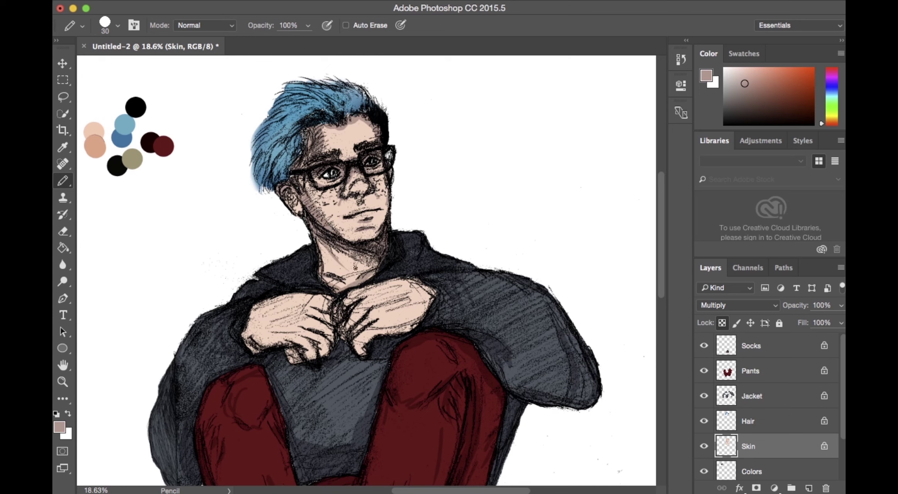
# Step: Try a browner foreground colour for the skin shading
pyautogui.click(60, 426)
pyautogui.click(103, 254)
pyautogui.click(392, 180)
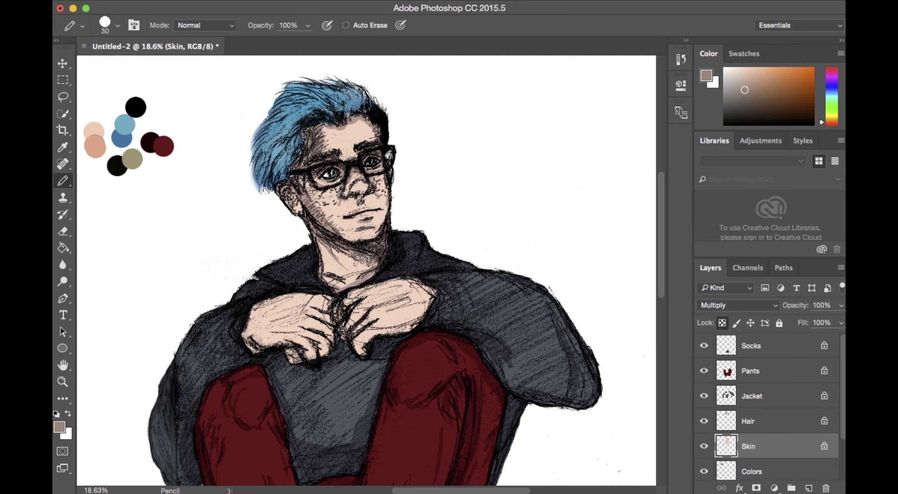
# Step: Sample the pinkish skin shadow from the face and shade both hands with a 60 px pencil
pyautogui.press('i')
pyautogui.click(359, 188)
pyautogui.click(343, 196)
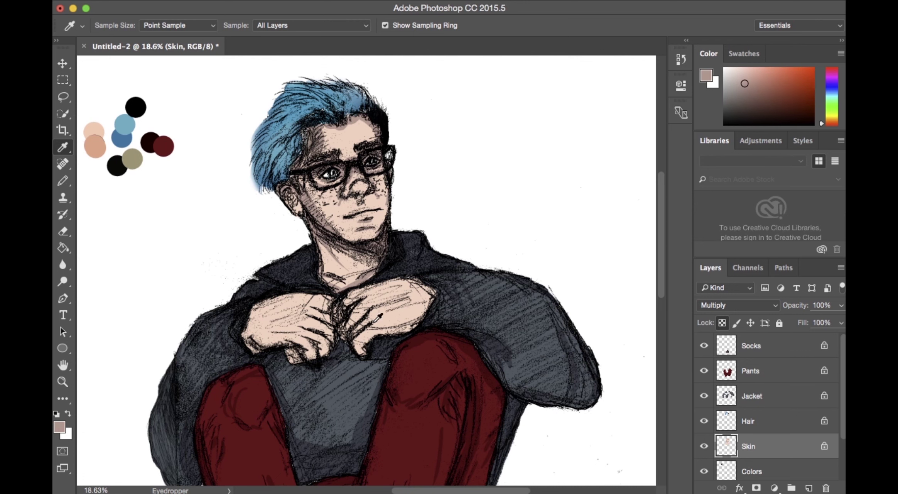
pyautogui.press('b')
pyautogui.moveTo(417, 284); pyautogui.dragTo(393, 278)
pyautogui.moveTo(282, 355)
pyautogui.mouseDown()
pyautogui.moveTo(259, 353)
pyautogui.moveTo(251, 311)
pyautogui.mouseUp()
pyautogui.moveTo(268, 298); pyautogui.dragTo(303, 295)
pyautogui.moveTo(301, 326); pyautogui.dragTo(362, 299)
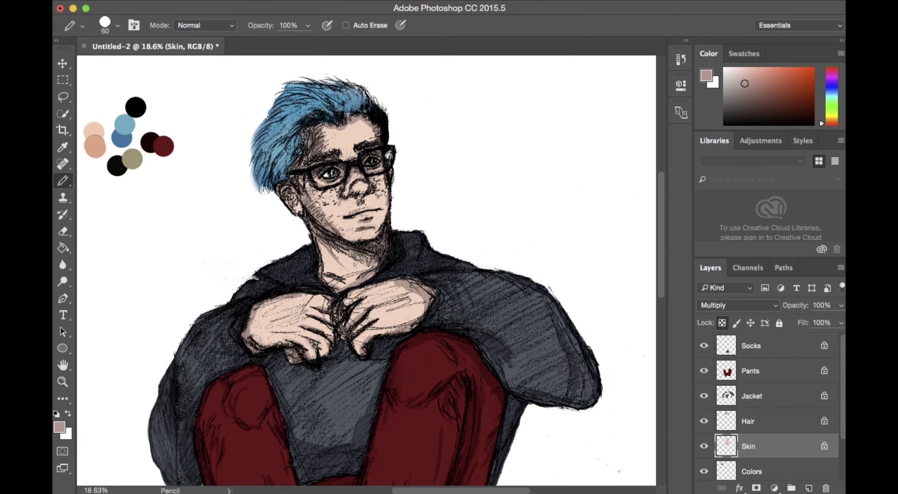
# Step: Sample the skin colour from the hand and set the foreground to a much lighter tint of it
pyautogui.press('i')
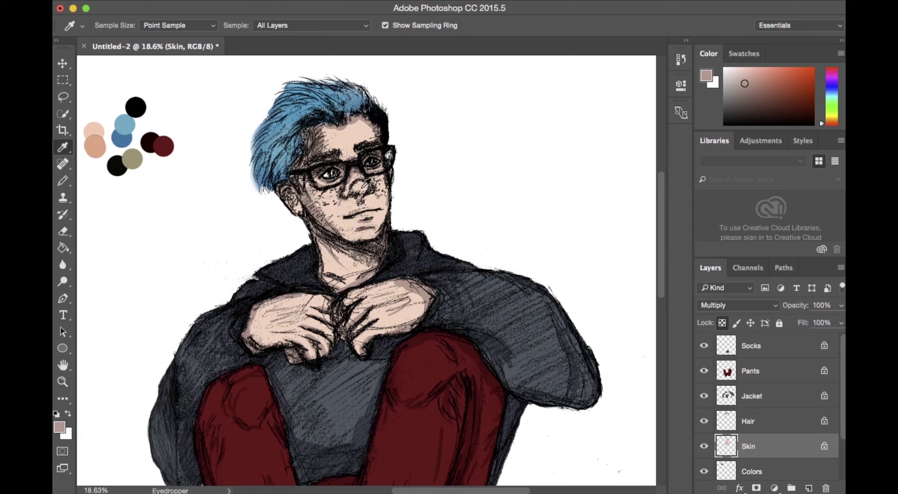
pyautogui.click(300, 311)
pyautogui.click(59, 427)
pyautogui.moveTo(273, 315)
pyautogui.mouseDown()
pyautogui.moveTo(273, 333)
pyautogui.moveTo(273, 312)
pyautogui.mouseUp()
pyautogui.click(110, 194)
pyautogui.moveTo(110, 193); pyautogui.dragTo(108, 199)
pyautogui.moveTo(282, 312); pyautogui.dragTo(282, 330)
pyautogui.click(103, 194)
pyautogui.click(400, 186)
# Step: Add light skin highlights to the face and hands with a 35 px pencil
pyautogui.press('b')
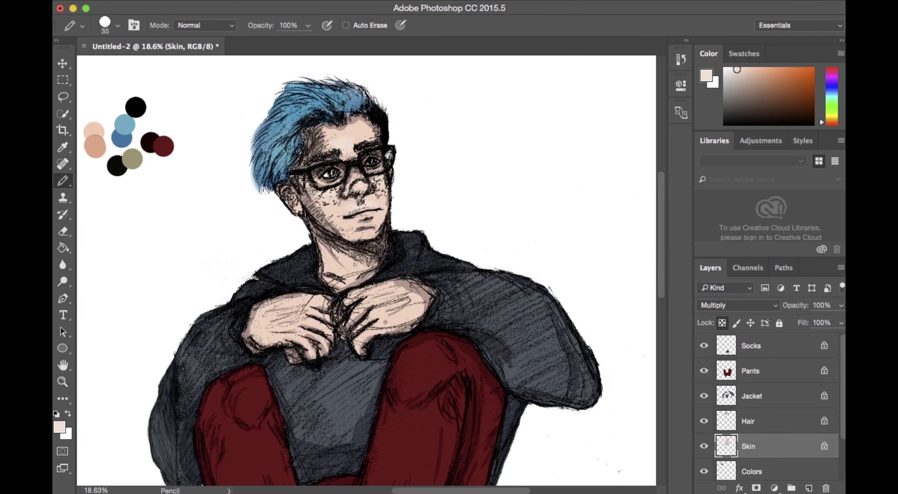
pyautogui.moveTo(273, 327); pyautogui.dragTo(318, 324)
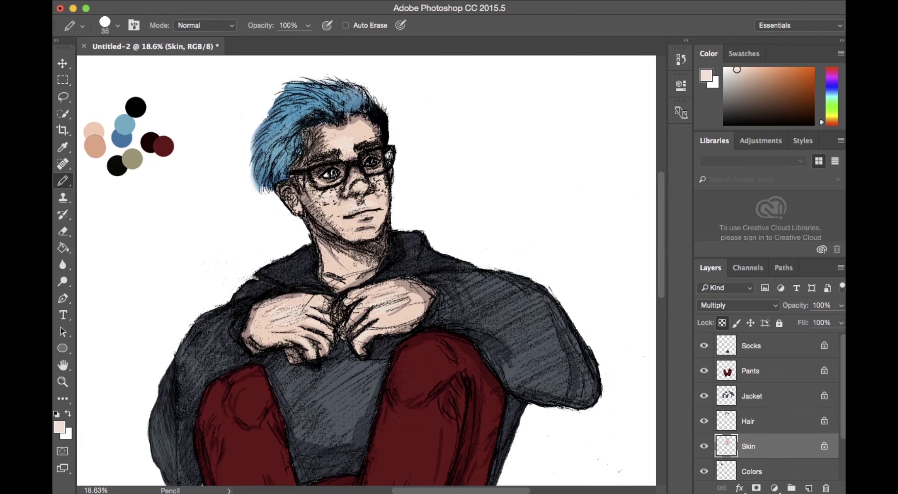
# Step: Fit the whole drawing in view and hide the Colors layer with the palette dots
pyautogui.press('z')
pyautogui.moveTo(573, 328); pyautogui.dragTo(555, 321)
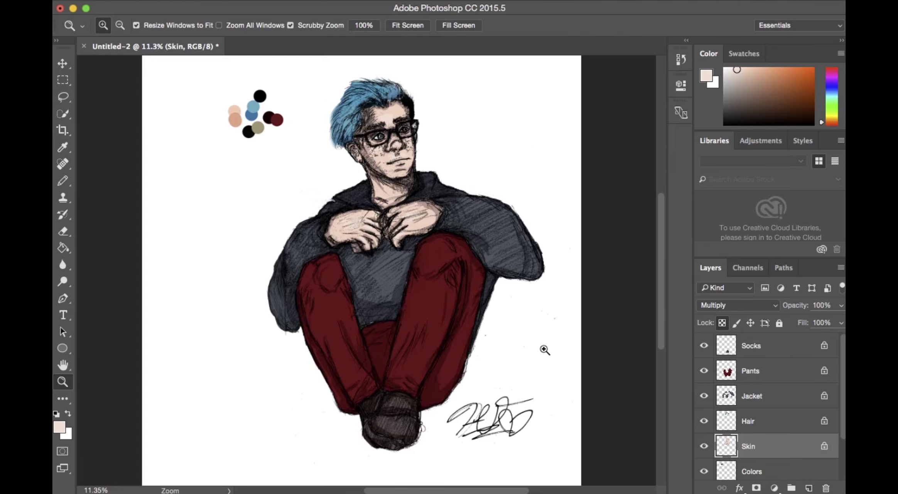
pyautogui.scroll(1, 545, 349)
pyautogui.scroll(-2, 810, 428)
pyautogui.scroll(2, 821, 429)
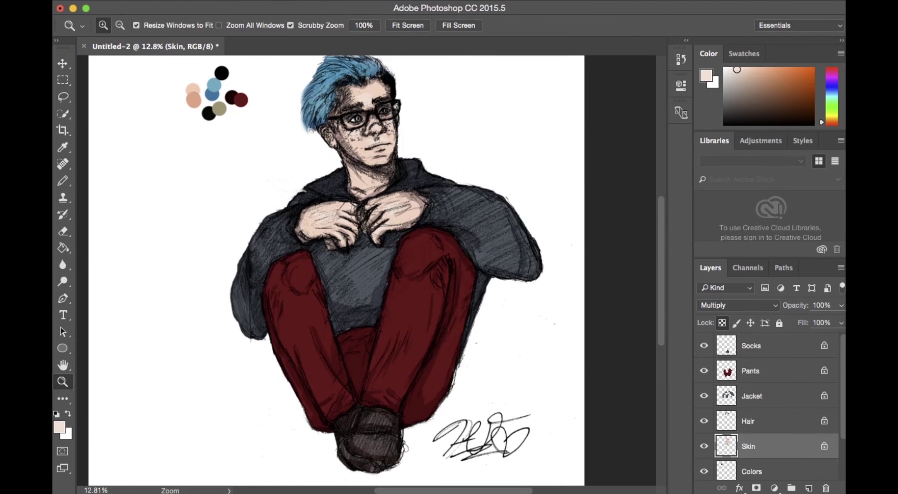
pyautogui.moveTo(578, 277)
pyautogui.mouseDown()
pyautogui.moveTo(497, 162)
pyautogui.moveTo(501, 227)
pyautogui.mouseUp()
pyautogui.press('super+0')
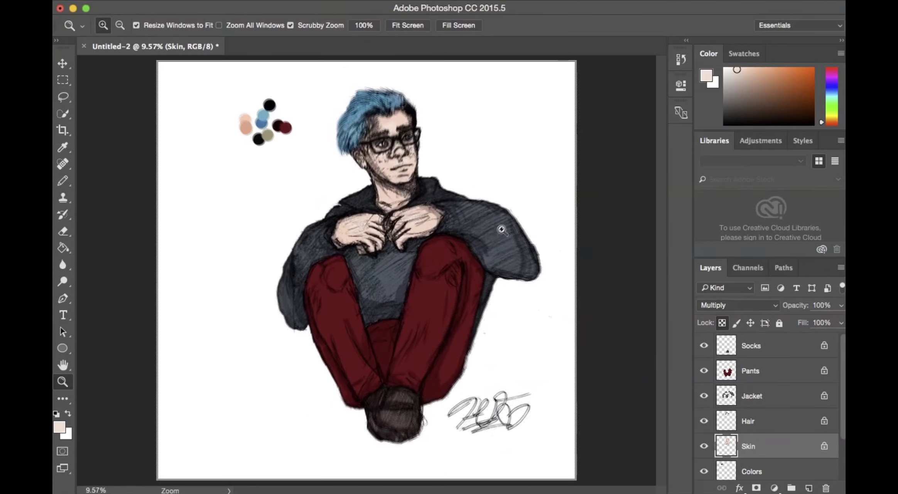
pyautogui.press('w')
pyautogui.click(704, 471)
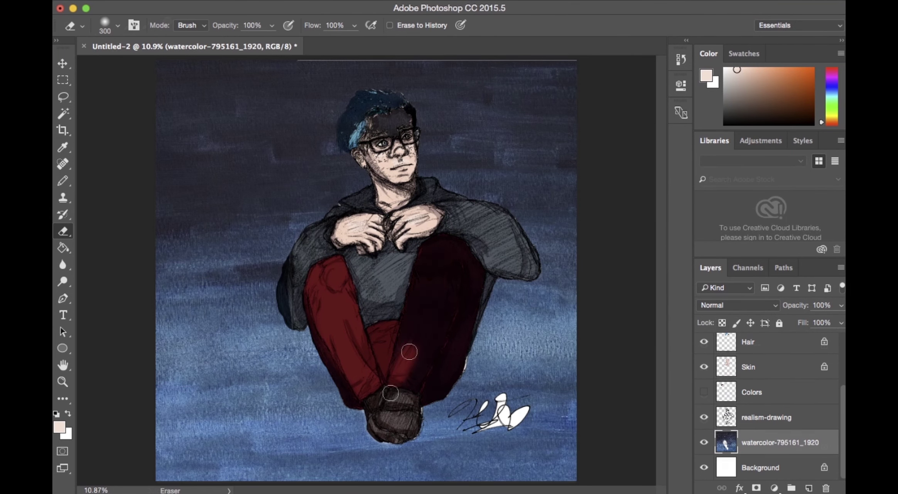
# Step: Erase the watercolour background where it covers the pants, jacket edge and hair, reducing the eraser to 175 px
pyautogui.press('super+alt+z')
pyautogui.press('super+alt+z')
pyautogui.moveTo(292, 286)
pyautogui.mouseDown()
pyautogui.moveTo(295, 304)
pyautogui.moveTo(318, 277)
pyautogui.moveTo(323, 299)
pyautogui.moveTo(292, 321)
pyautogui.moveTo(291, 289)
pyautogui.mouseUp()
pyautogui.press('[')
pyautogui.press('[')
pyautogui.press('[')
pyautogui.moveTo(409, 278)
pyautogui.mouseDown()
pyautogui.moveTo(431, 260)
pyautogui.moveTo(437, 295)
pyautogui.moveTo(465, 294)
pyautogui.moveTo(475, 305)
pyautogui.moveTo(458, 341)
pyautogui.moveTo(394, 339)
pyautogui.moveTo(419, 384)
pyautogui.moveTo(451, 374)
pyautogui.mouseUp()
pyautogui.moveTo(383, 127)
pyautogui.mouseDown()
pyautogui.moveTo(393, 144)
pyautogui.moveTo(358, 123)
pyautogui.moveTo(346, 139)
pyautogui.moveTo(367, 101)
pyautogui.moveTo(402, 104)
pyautogui.moveTo(382, 100)
pyautogui.mouseUp()
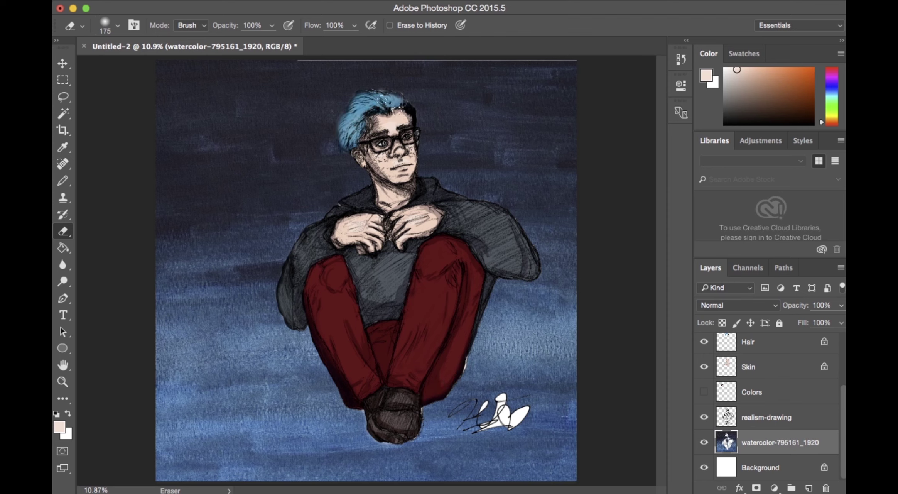
pyautogui.moveTo(348, 367); pyautogui.dragTo(356, 399)
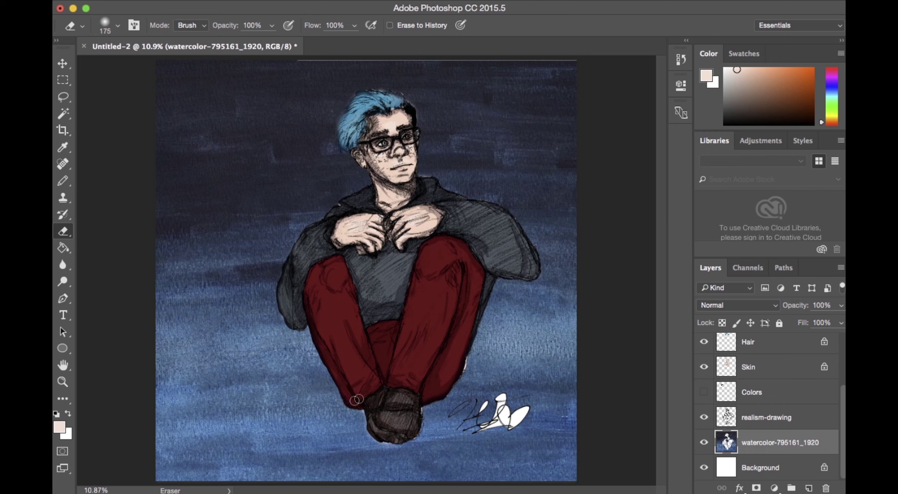
# Step: Erase the original signature from the realism-drawing layer
pyautogui.press('w')
pyautogui.click(792, 416)
pyautogui.press('e')
pyautogui.press('i')
pyautogui.click(542, 419)
pyautogui.press('w')
pyautogui.press('e')
pyautogui.moveTo(534, 425)
pyautogui.mouseDown()
pyautogui.moveTo(482, 413)
pyautogui.moveTo(487, 377)
pyautogui.mouseUp()
# Step: Add a new layer above the realism-drawing layer and set the foreground colour to black
pyautogui.click(809, 488)
pyautogui.click(59, 427)
pyautogui.click(273, 353)
pyautogui.click(389, 184)
# Step: Redraw the signature beside the feet in black, undoing the thick attempt and reducing the pencil to 45 px
pyautogui.press('b')
pyautogui.moveTo(469, 435)
pyautogui.mouseDown()
pyautogui.moveTo(523, 426)
pyautogui.moveTo(542, 451)
pyautogui.moveTo(571, 437)
pyautogui.mouseUp()
pyautogui.press('super+z')
pyautogui.press('[')
pyautogui.press('[')
pyautogui.press('[')
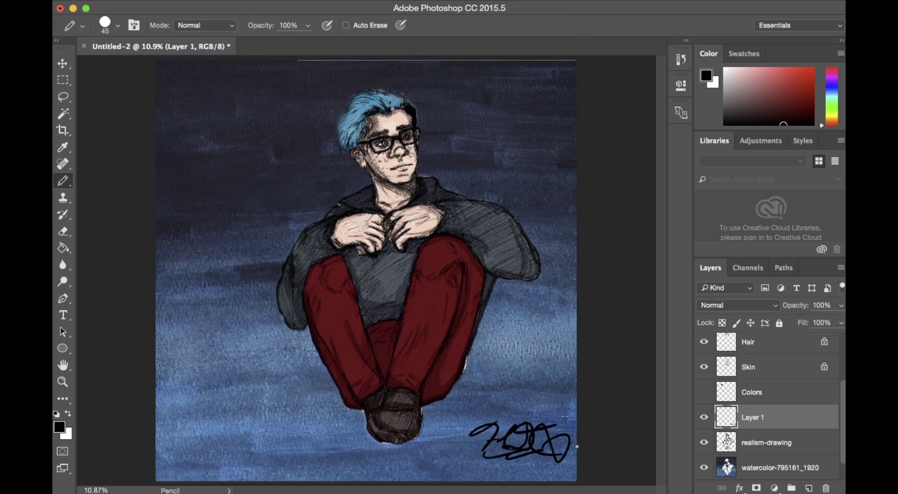
pyautogui.scroll(3, 816, 469)
pyautogui.scroll(-4, 826, 455)
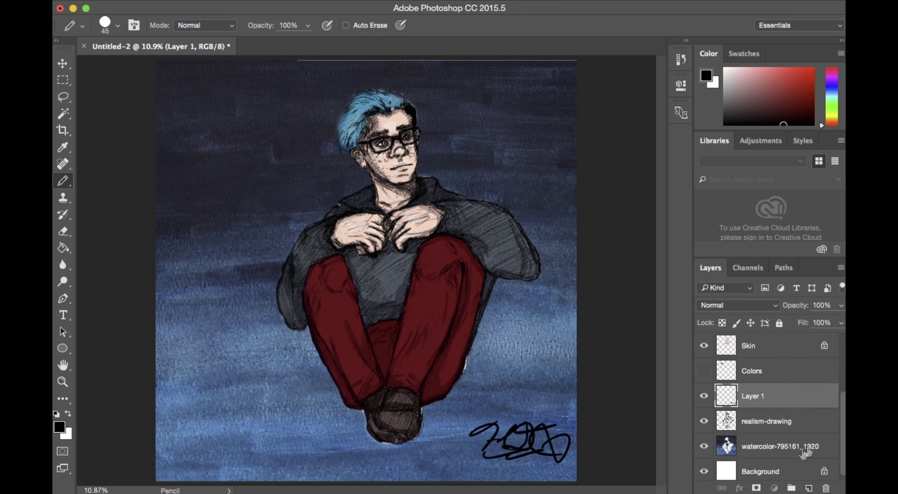
pyautogui.click(806, 447)
pyautogui.scroll(2, 806, 448)
pyautogui.click(805, 448)
pyautogui.scroll(-2, 805, 448)
pyautogui.click(803, 446)
pyautogui.scroll(4, 803, 446)
# Step: Group the Socks, Pants, Jacket, Hair and Skin layers
pyautogui.click(788, 352)
pyautogui.keyDown('shift'); pyautogui.click(792, 440); pyautogui.keyUp('shift')
pyautogui.rightClick(802, 373)
pyautogui.click(722, 365)
pyautogui.click(548, 213)
pyautogui.click(169, 1)
pyautogui.press('Escape')
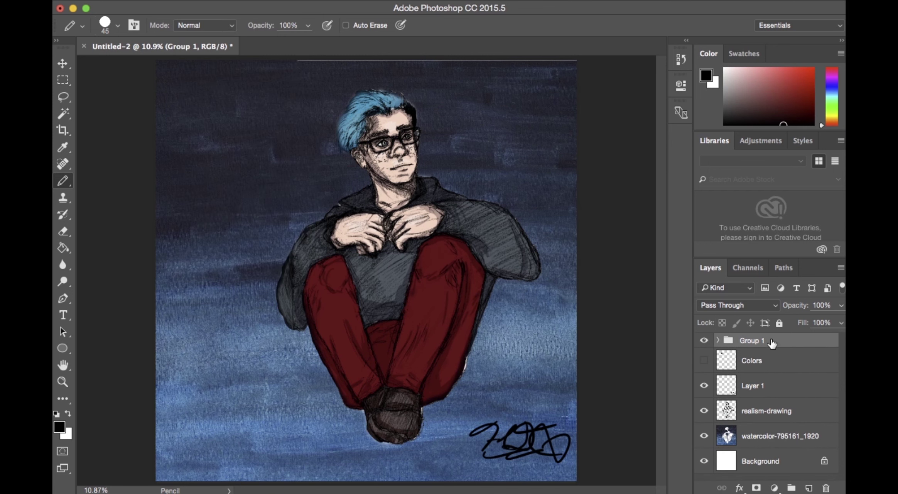
# Step: Merge the group of colour layers into a single layer
pyautogui.rightClick(768, 341)
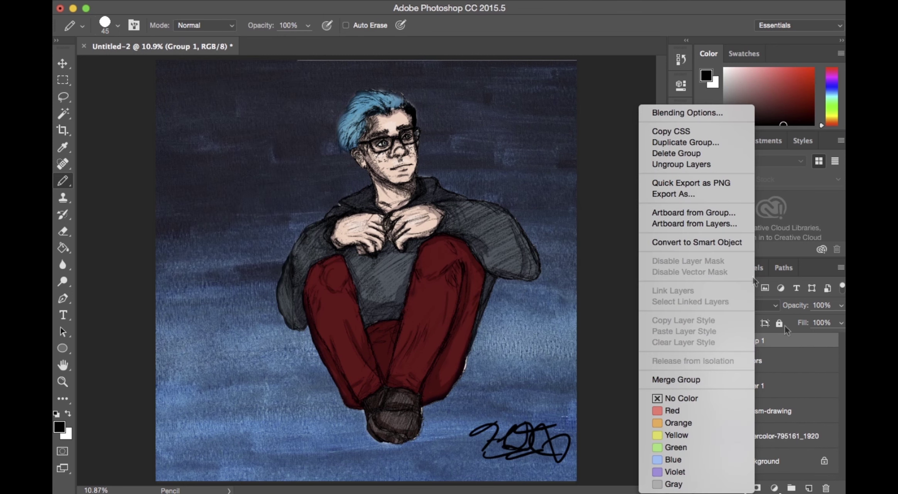
pyautogui.click(692, 380)
pyautogui.hotkey('ctrl', 'z')
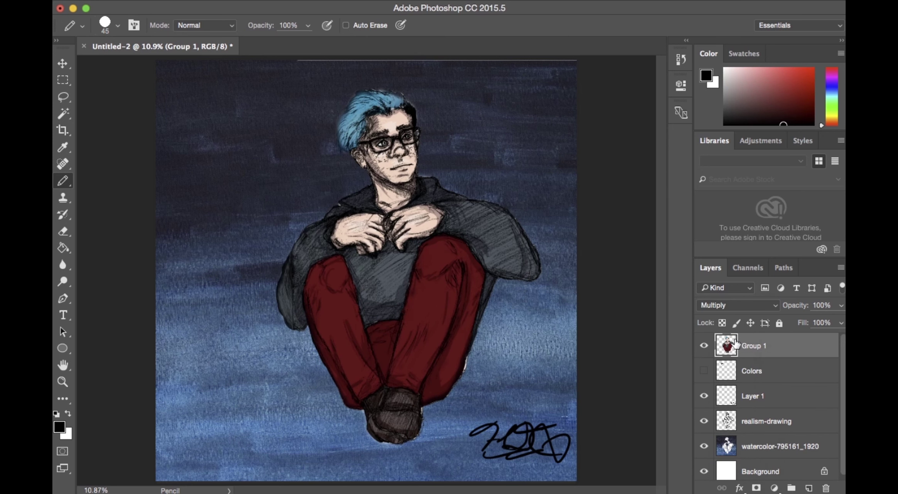
# Step: Apply a Color Balance adjustment to the merged colour layer, shifting its midtones towards cyan and magenta
pyautogui.click(208, 1)
pyautogui.moveTo(239, 26)
pyautogui.click(365, 109)
pyautogui.moveTo(648, 209); pyautogui.dragTo(635, 241)
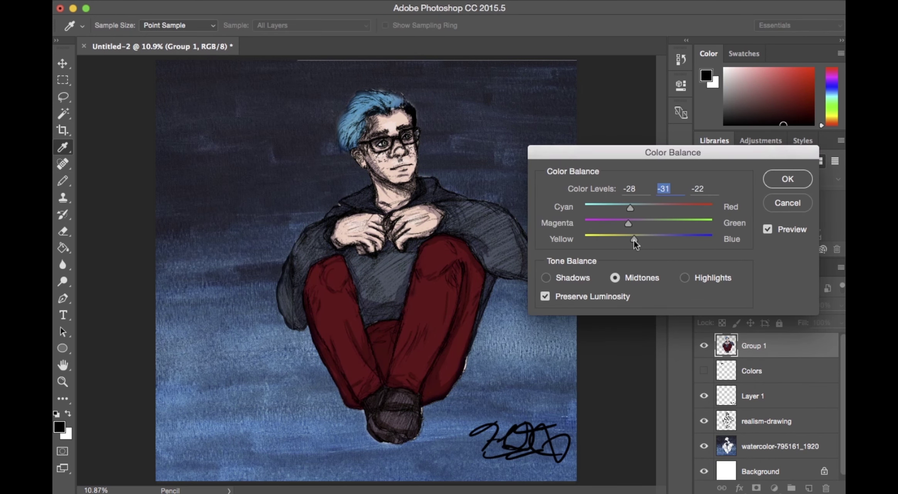
pyautogui.moveTo(630, 208); pyautogui.dragTo(620, 209)
pyautogui.click(787, 179)
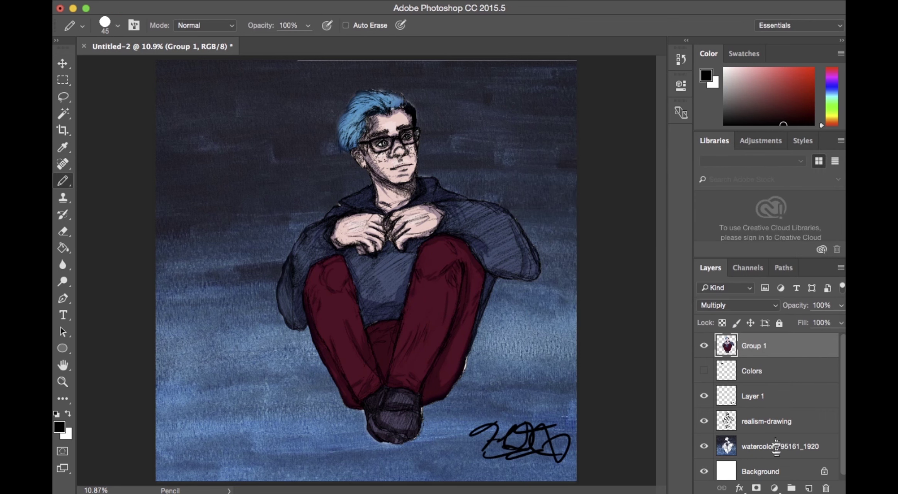
pyautogui.click(743, 448)
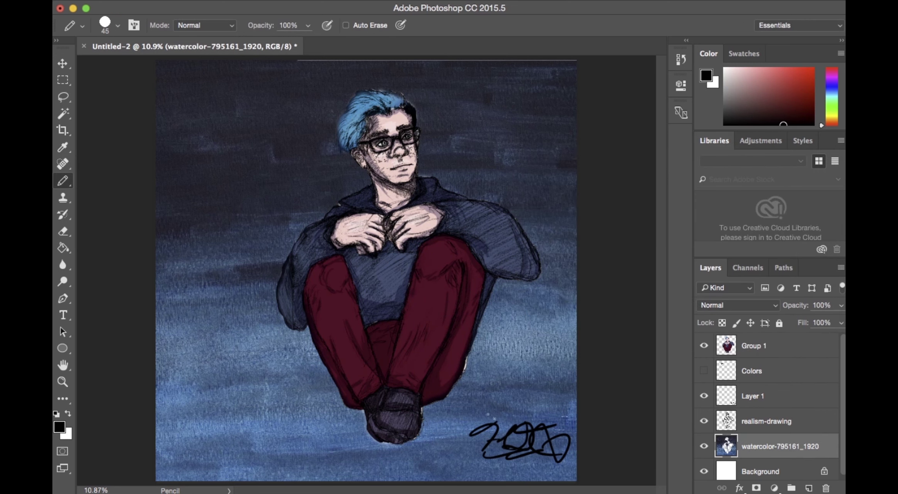
pyautogui.hotkey('ctrl', 't')
pyautogui.moveTo(637, 484); pyautogui.dragTo(639, 483)
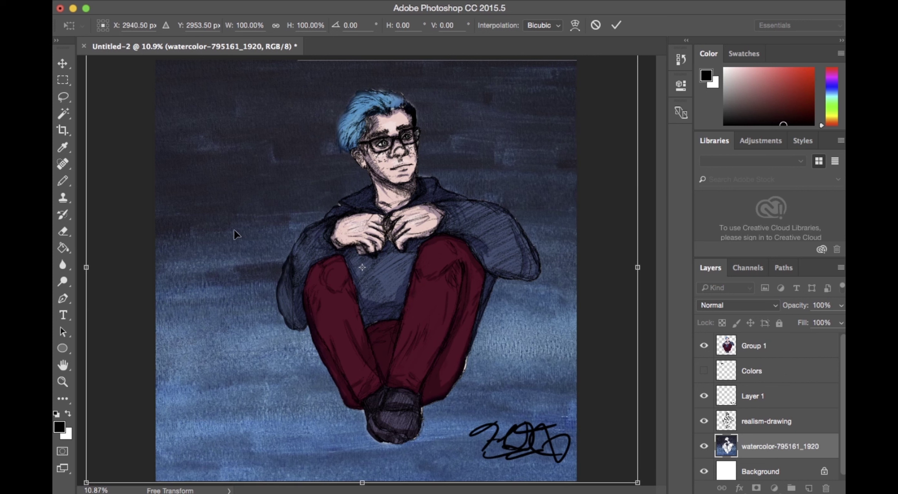
pyautogui.press('Escape')
# Step: Touch up the light gaps along the outer leg and collar on the realism-drawing layer with colours sampled nearby
pyautogui.keyDown('alt'); pyautogui.click(467, 363); pyautogui.keyUp('alt')
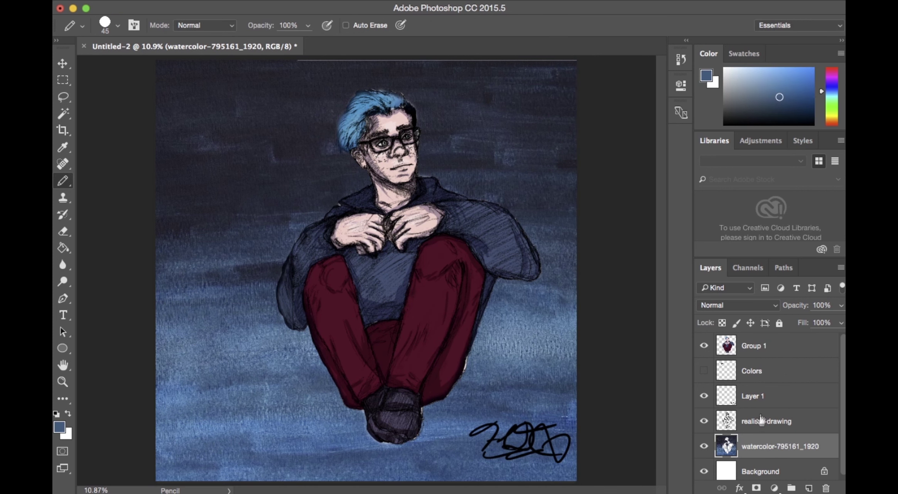
pyautogui.hotkey('alt', ']')
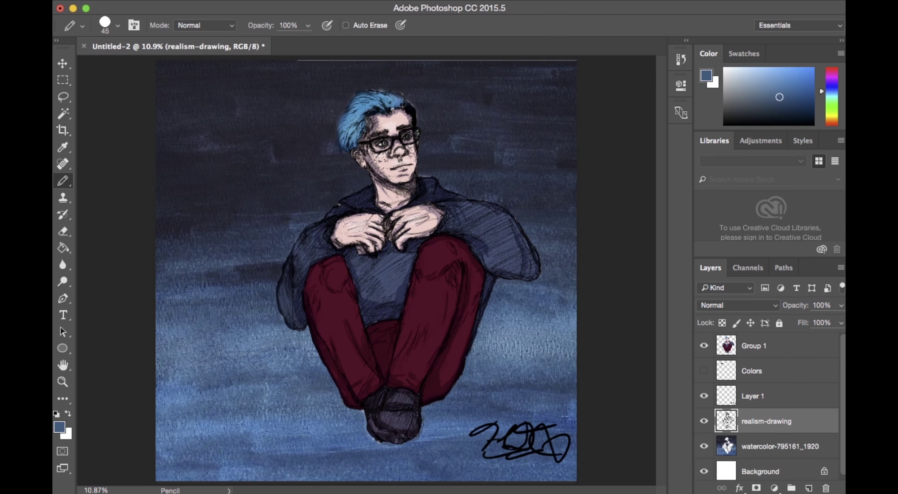
pyautogui.keyDown('alt'); pyautogui.click(341, 202); pyautogui.keyUp('alt')
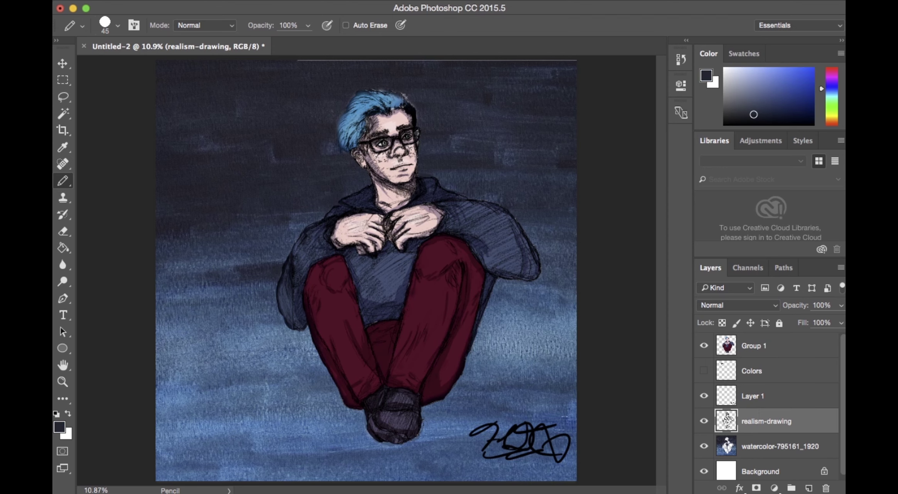
# Step: Paint over the thin light line along the canvas's upper edge on the realism-drawing layer with a dark colour sampled beside it
pyautogui.press('super+space')
pyautogui.moveTo(473, 305); pyautogui.dragTo(456, 305)
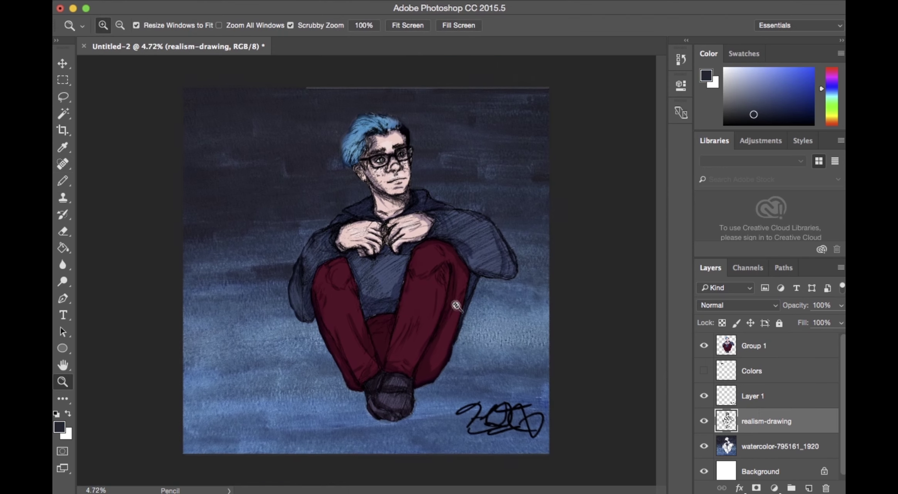
pyautogui.keyDown('alt'); pyautogui.click(305, 86); pyautogui.keyUp('alt')
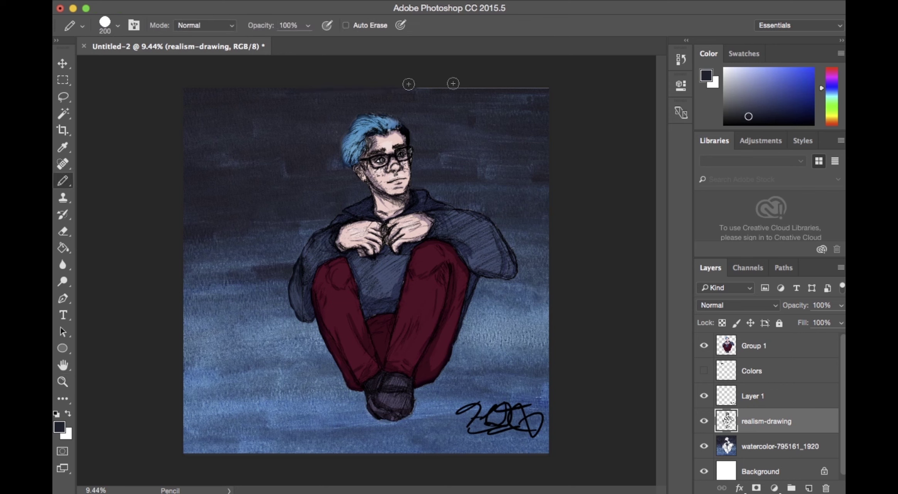
# Step: Lock the watercolour background layer's transparent pixels and burn shadows around the figure with a 900 px brush, Midtones, 20% exposure
pyautogui.hotkey('alt', '[')
pyautogui.click(722, 323)
pyautogui.moveTo(64, 282); pyautogui.dragTo(103, 292)
pyautogui.press(']')
pyautogui.press(']')
pyautogui.press(']')
pyautogui.press(']')
pyautogui.press(']')
pyautogui.press(']')
pyautogui.press(']')
pyautogui.press(']')
pyautogui.press(']')
pyautogui.press(']')
pyautogui.press(']')
pyautogui.moveTo(413, 395)
pyautogui.mouseDown()
pyautogui.moveTo(467, 315)
pyautogui.moveTo(350, 170)
pyautogui.moveTo(348, 362)
pyautogui.moveTo(429, 391)
pyautogui.mouseUp()
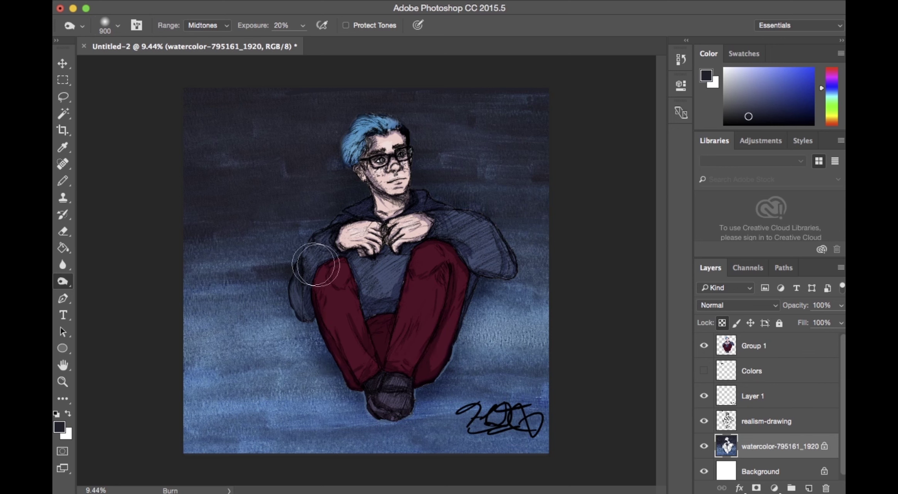
# Step: Burn darker shading into the trousers and shoes on the Group 1 layer with the 900 px brush
pyautogui.hotkey('alt', ']')
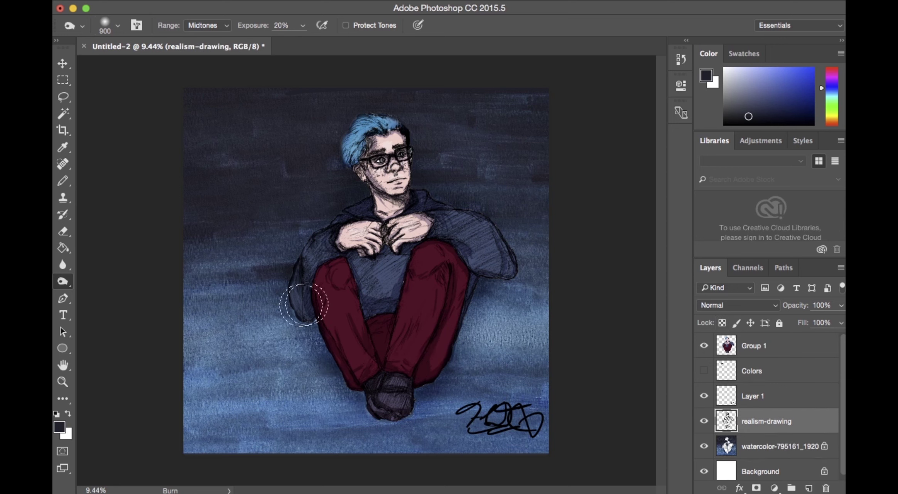
pyautogui.hotkey('alt', ']')
pyautogui.hotkey('alt', ']')
pyautogui.moveTo(409, 378); pyautogui.dragTo(381, 401)
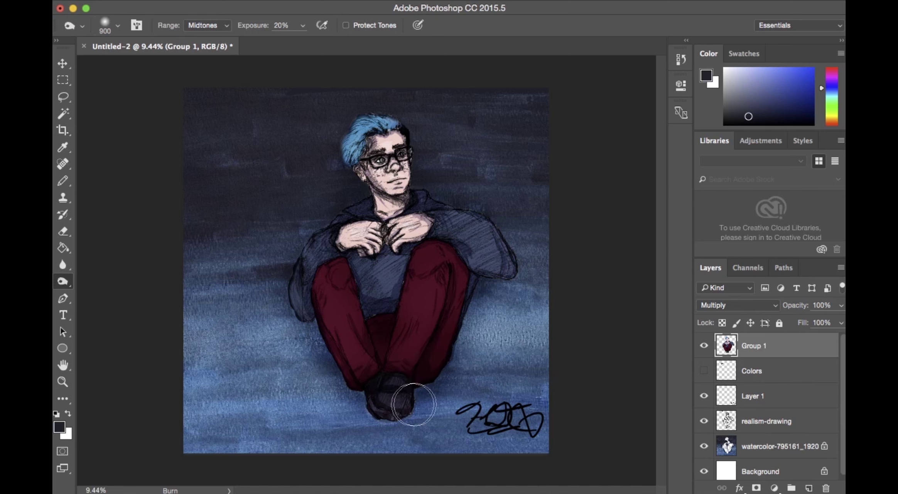
# Step: Burn finer shadows around the knees, hands and collar on the Group 1 layer, using a smaller brush
pyautogui.press('[')
pyautogui.press('[')
pyautogui.press('[')
pyautogui.press('[')
pyautogui.press('[')
pyautogui.press('[')
pyautogui.press('[')
pyautogui.press('[')
pyautogui.press('[')
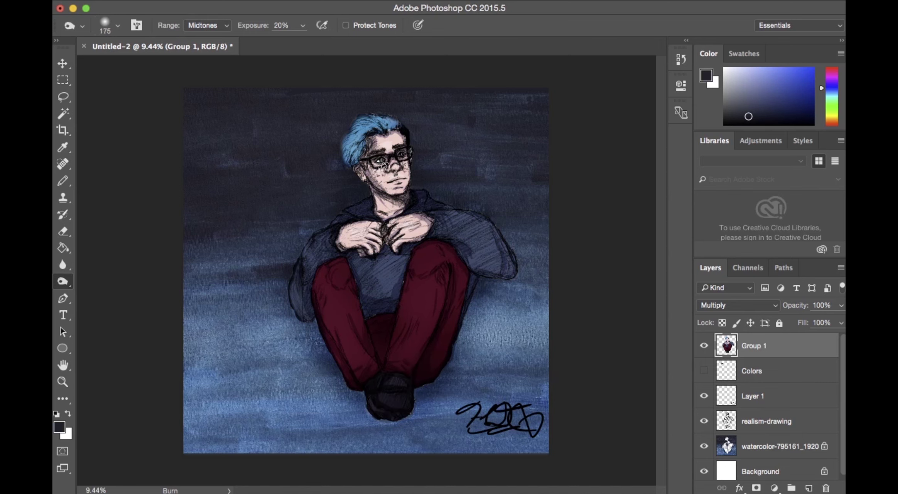
pyautogui.moveTo(417, 250); pyautogui.dragTo(353, 247)
pyautogui.press(']')
pyautogui.press(']')
pyautogui.moveTo(410, 212); pyautogui.dragTo(396, 209)
# Step: Erase the light specks around the glasses and the outer edge of the face on the realism-drawing layer with a 45 px eraser
pyautogui.press('z')
pyautogui.moveTo(376, 173)
pyautogui.mouseDown()
pyautogui.moveTo(455, 172)
pyautogui.moveTo(428, 172)
pyautogui.mouseUp()
pyautogui.moveTo(662, 188); pyautogui.dragTo(662, 172)
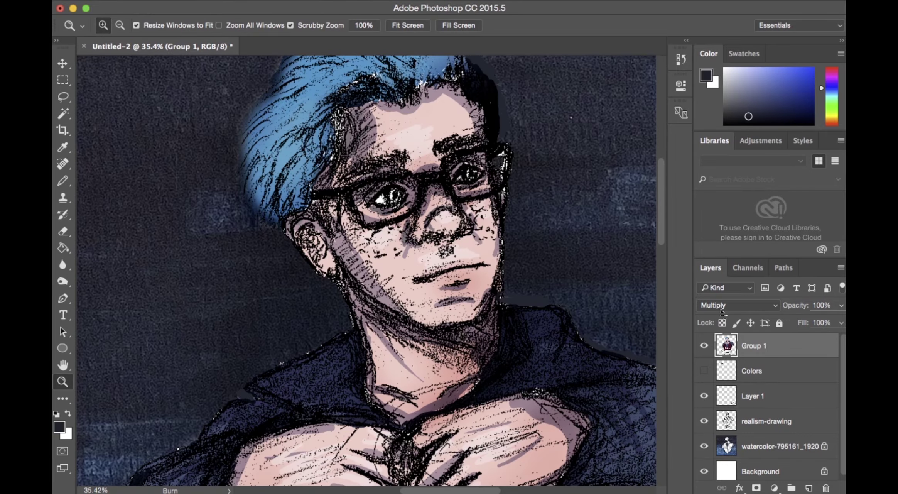
pyautogui.click(766, 421)
pyautogui.press('e')
pyautogui.press('[')
pyautogui.press('[')
pyautogui.press('[')
pyautogui.press('[')
pyautogui.press('[')
pyautogui.press('[')
pyautogui.press('[')
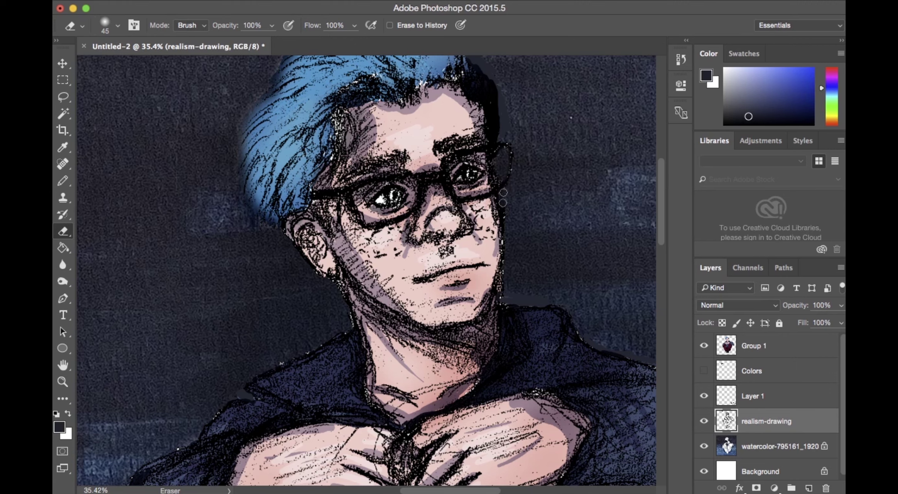
pyautogui.moveTo(515, 291); pyautogui.dragTo(505, 302)
# Step: Pick a new foreground colour and touch up the magnified detail on the realism-drawing layer with a small brush
pyautogui.press('z')
pyautogui.moveTo(529, 216)
pyautogui.mouseDown()
pyautogui.moveTo(475, 216)
pyautogui.moveTo(451, 124)
pyautogui.mouseUp()
pyautogui.click(59, 427)
pyautogui.moveTo(159, 296)
pyautogui.mouseDown()
pyautogui.moveTo(167, 288)
pyautogui.moveTo(172, 300)
pyautogui.mouseUp()
pyautogui.click(390, 186)
pyautogui.press('b')
pyautogui.press('[')
pyautogui.press('[')
pyautogui.press('[')
pyautogui.press('[')
pyautogui.press('[')
pyautogui.press('[')
pyautogui.press('[')
pyautogui.click(349, 229)
# Step: Sample a colour from the magnified figure for brush touch-ups on the Group 1 layer
pyautogui.hotkey('alt', ']')
pyautogui.hotkey('alt', ']')
pyautogui.press('z')
pyautogui.moveTo(504, 256); pyautogui.dragTo(461, 206)
pyautogui.moveTo(380, 136)
pyautogui.mouseDown()
pyautogui.moveTo(419, 140)
pyautogui.moveTo(332, 155)
pyautogui.mouseUp()
pyautogui.press('i')
pyautogui.click(388, 165)
pyautogui.press('b')
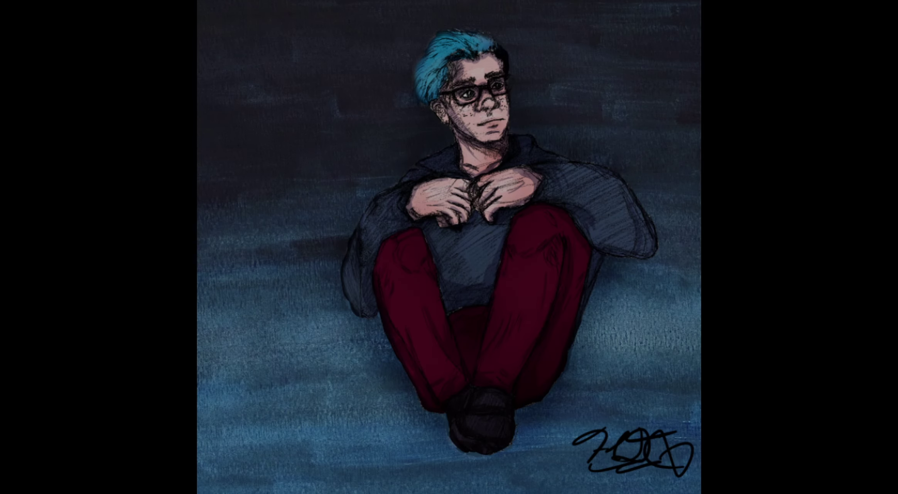